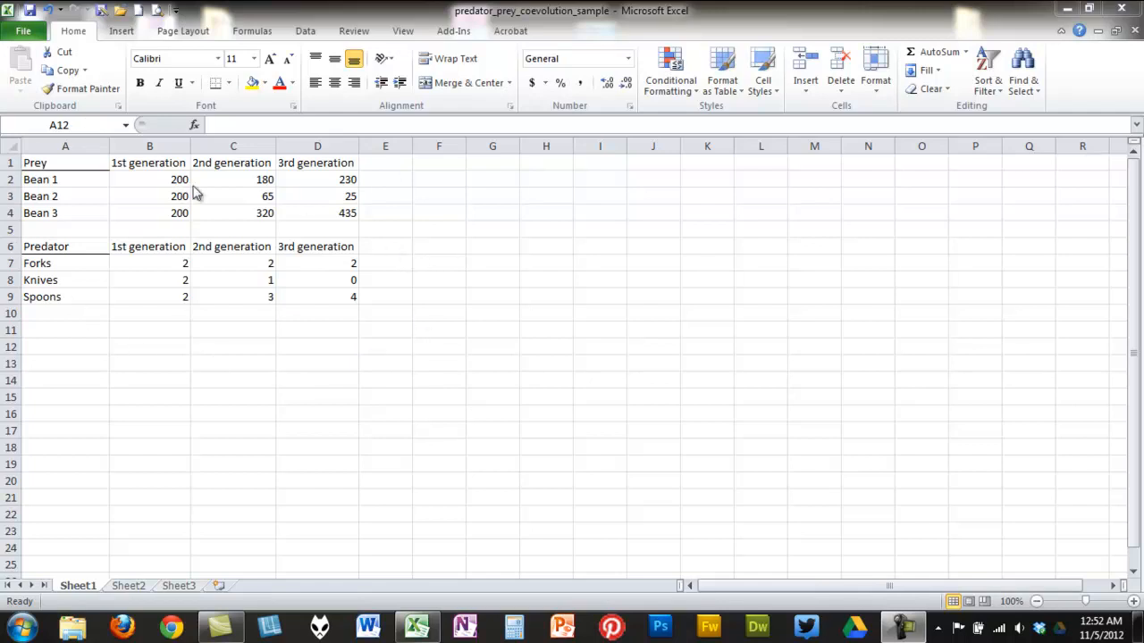
# - Select the prey table A1:D4 and insert a 2-D line chart from it
pyautogui.click(32, 163)
pyautogui.click(31, 161)
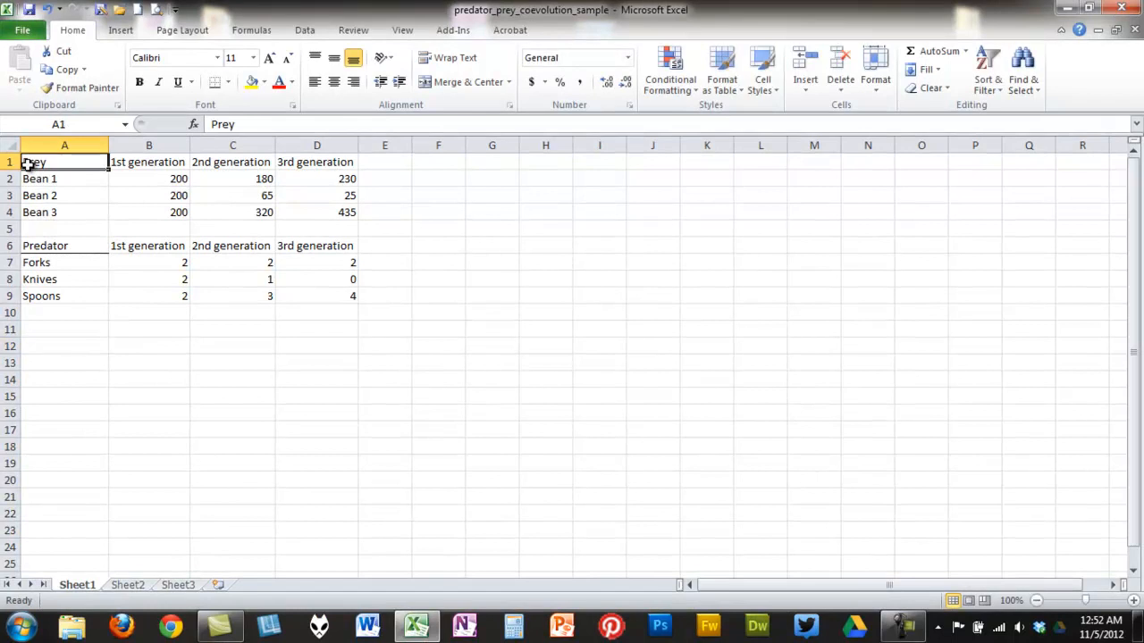
pyautogui.moveTo(34, 161); pyautogui.dragTo(324, 212)
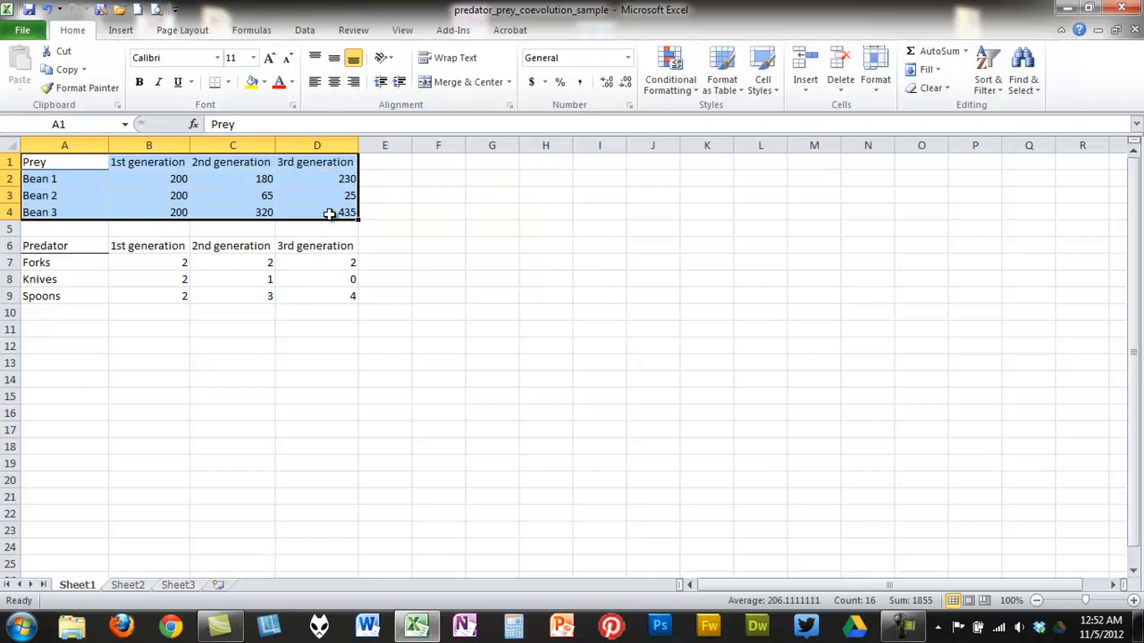
pyautogui.click(122, 30)
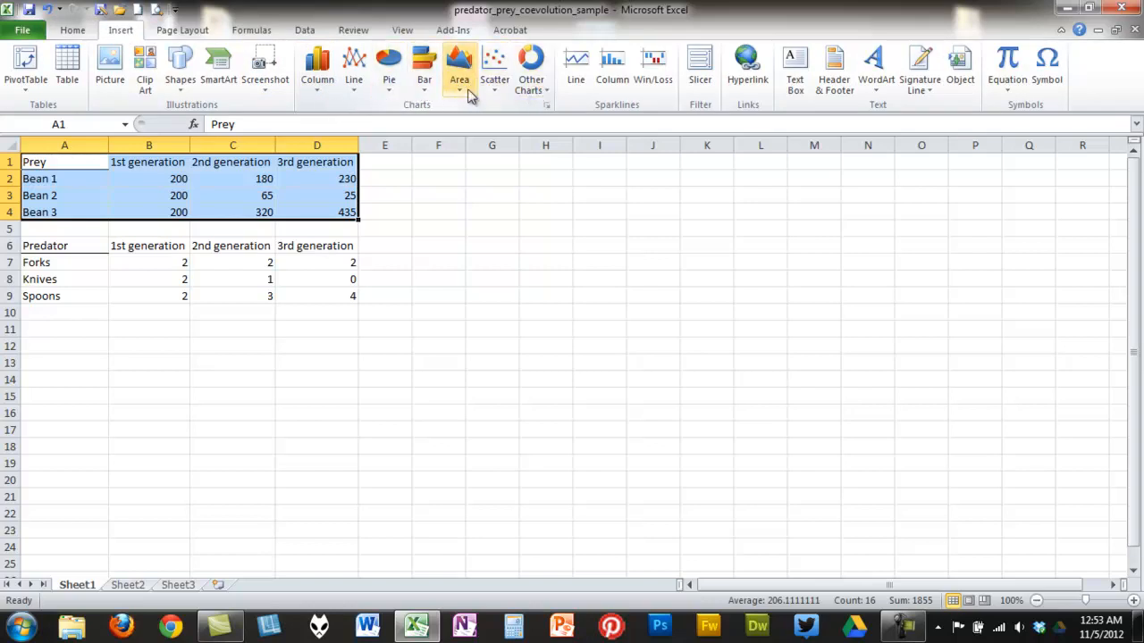
pyautogui.click(350, 90)
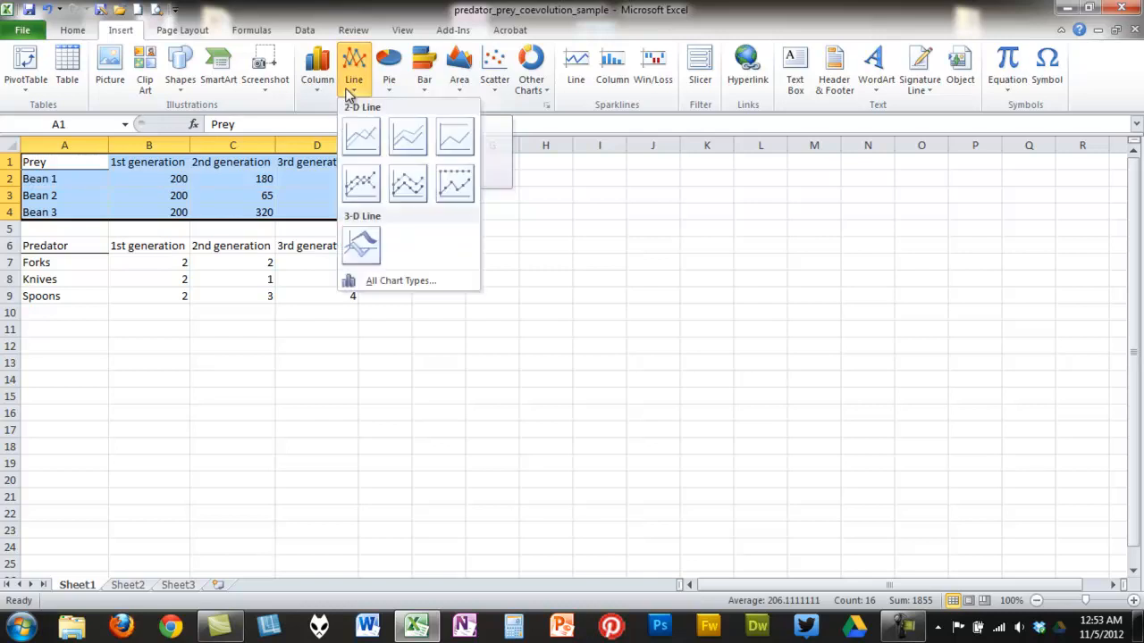
pyautogui.click(363, 138)
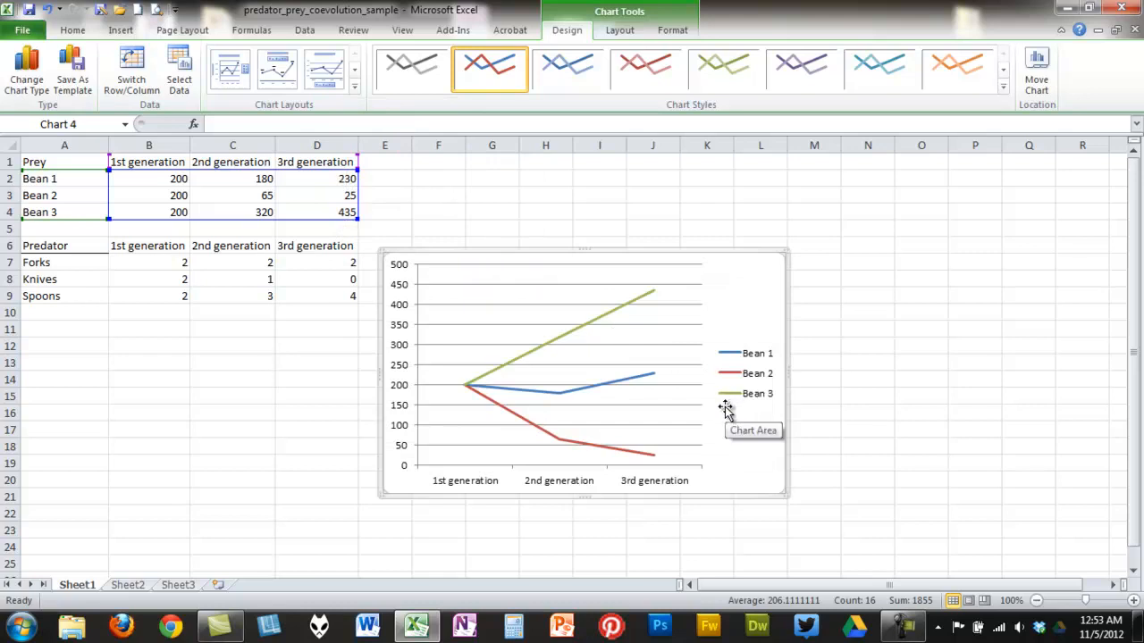
# - Enlarge the chart by extending its upper-right corner up and to the right
pyautogui.moveTo(784, 251); pyautogui.dragTo(869, 145)
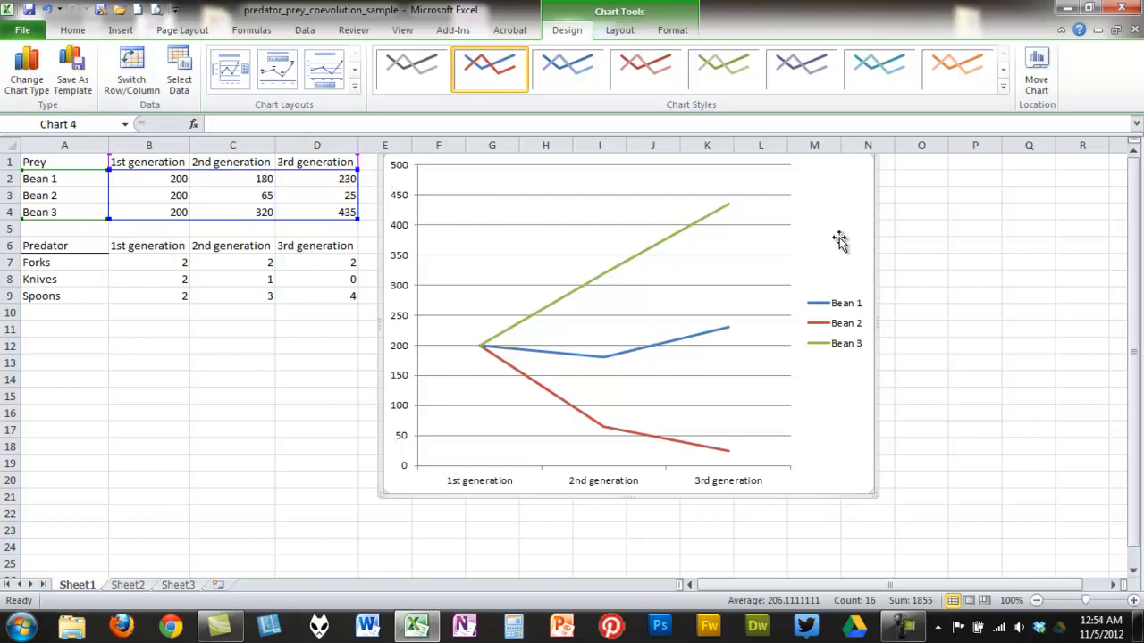
pyautogui.click(628, 33)
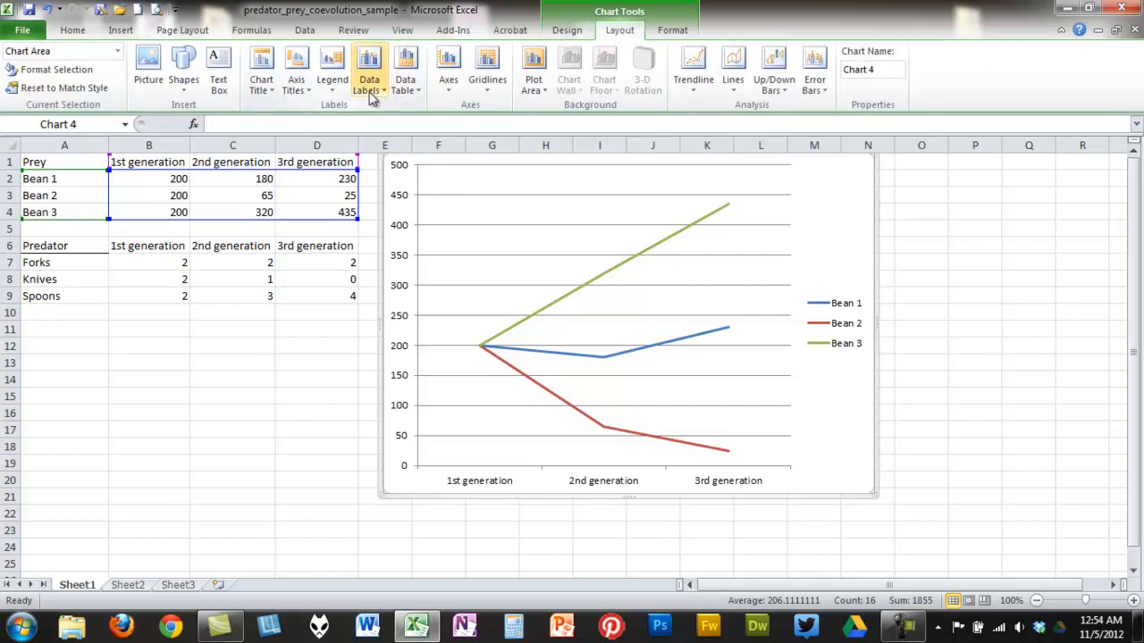
pyautogui.click(568, 31)
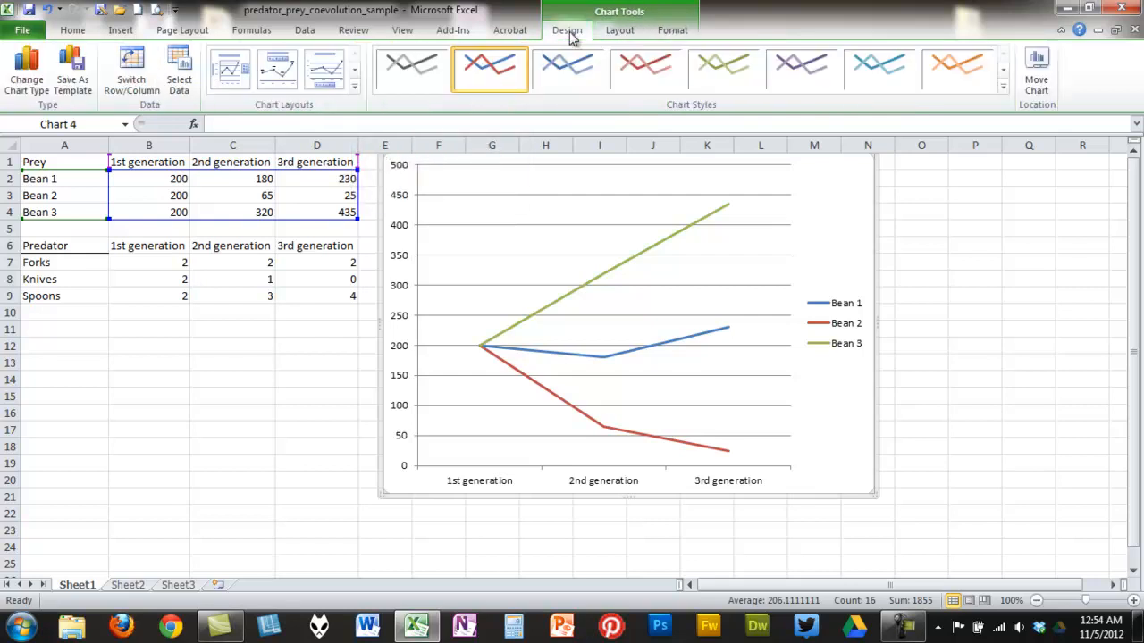
pyautogui.click(621, 34)
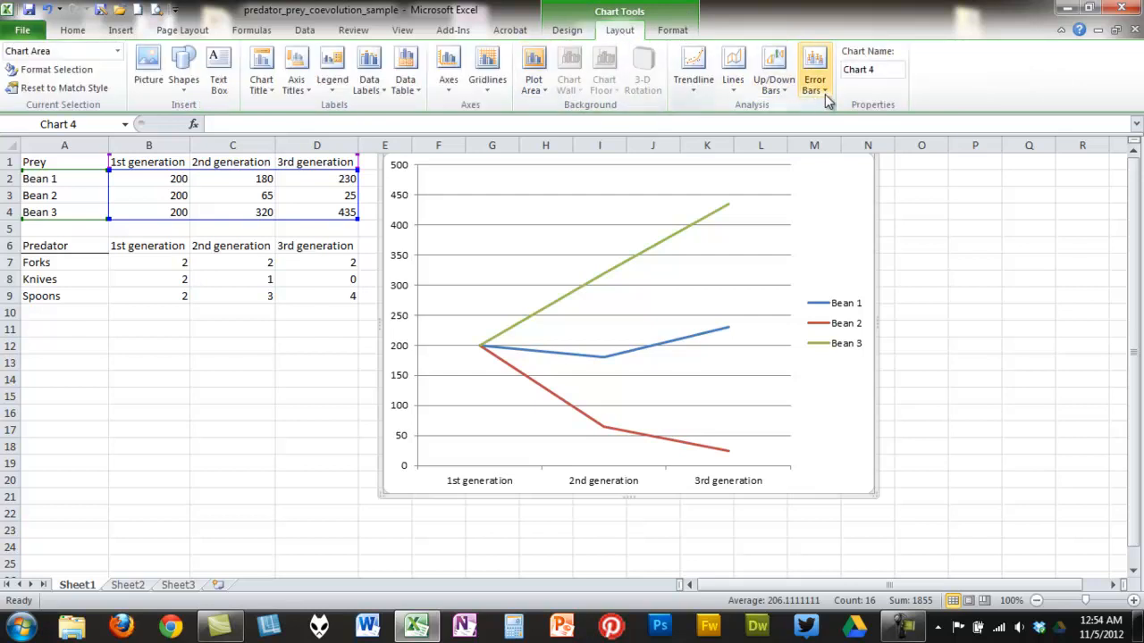
# - Add a chart title above the chart and set it to Prey
pyautogui.click(258, 87)
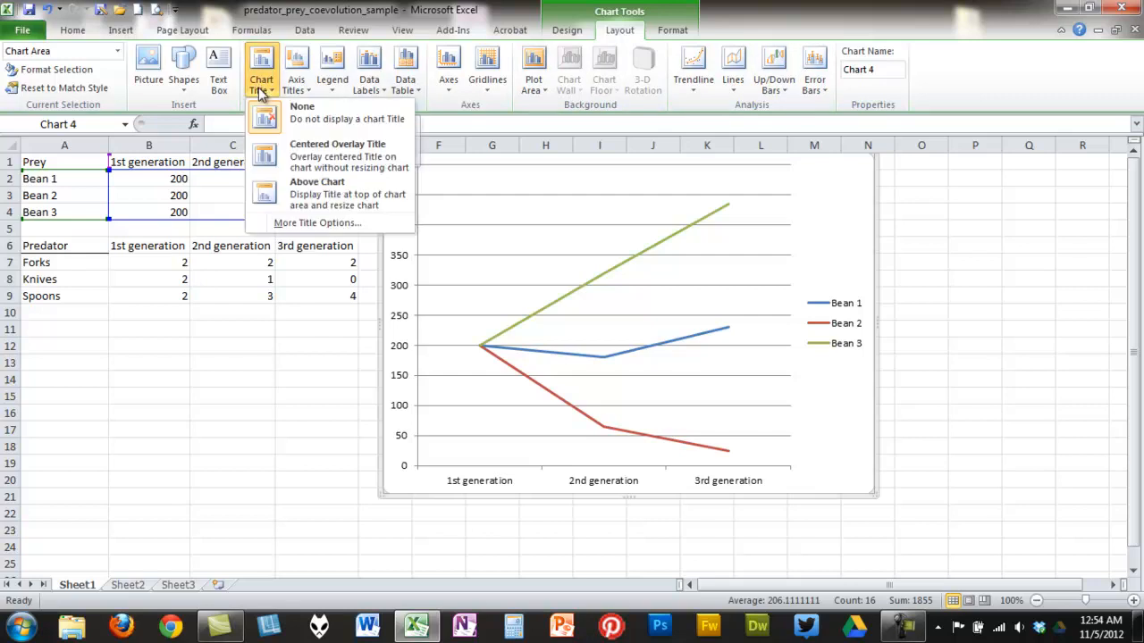
pyautogui.click(314, 185)
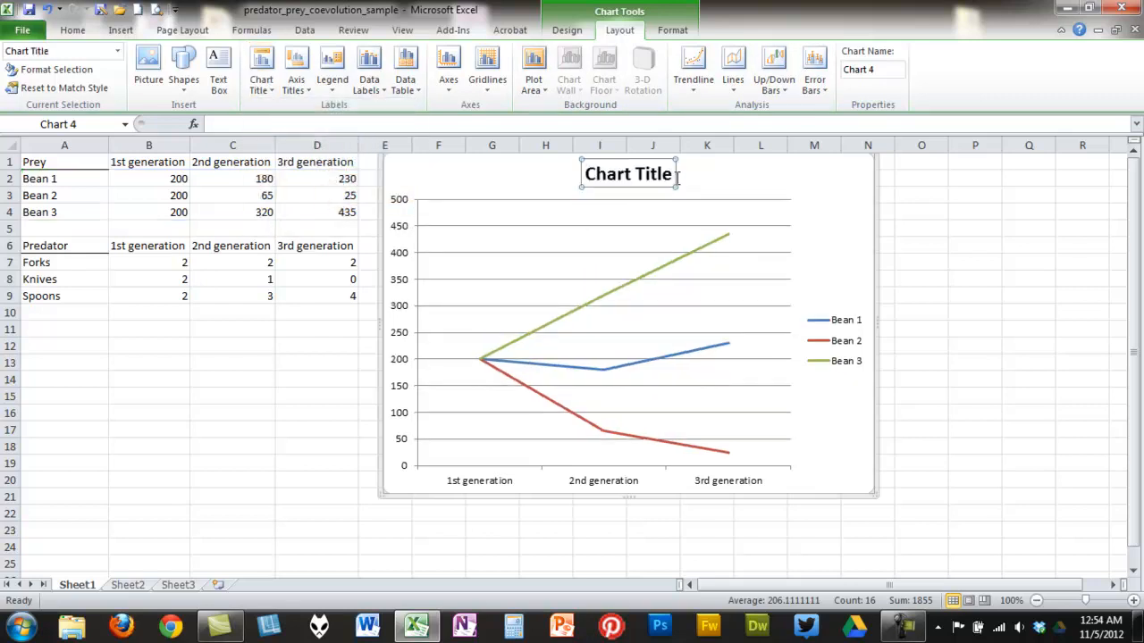
pyautogui.click(393, 124)
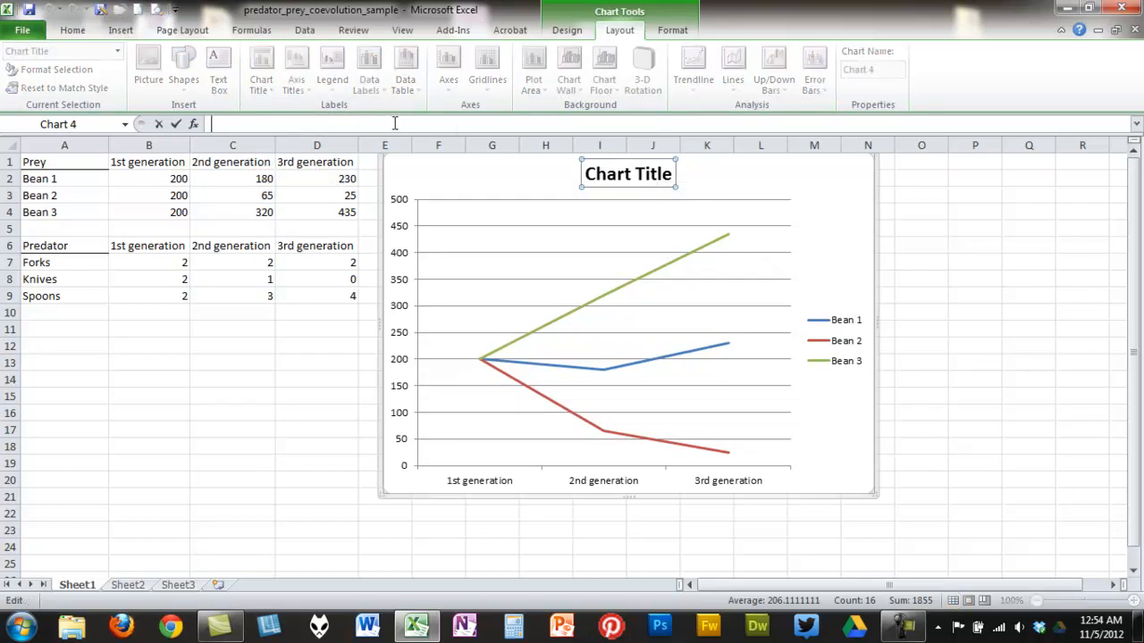
pyautogui.write('Prey')
pyautogui.press('Return')
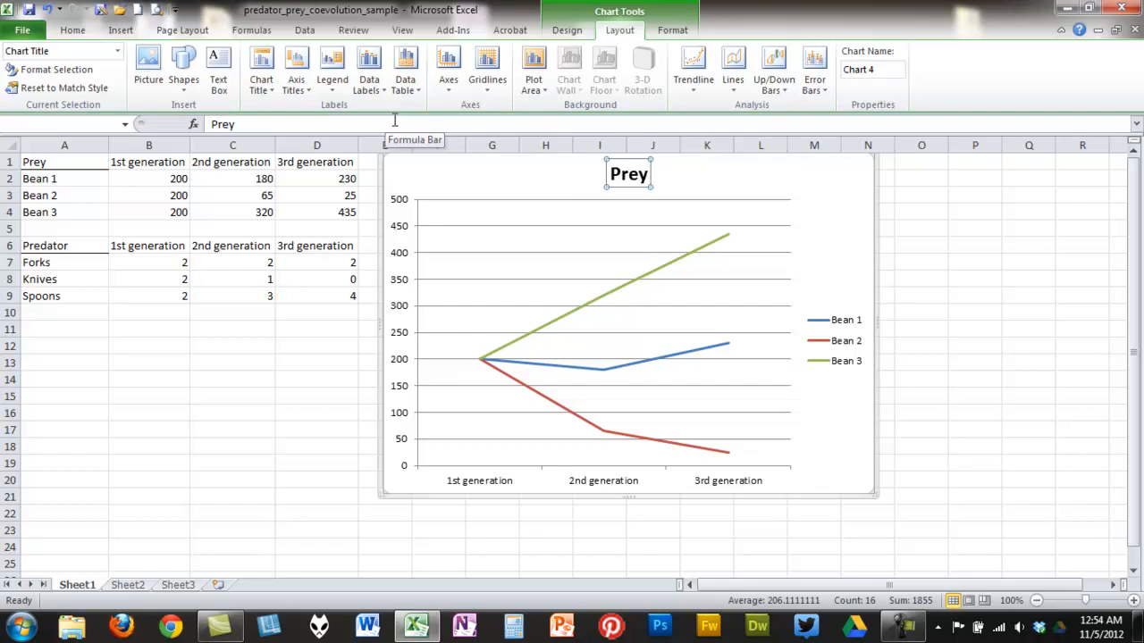
# - Add a primary horizontal axis title below the axis reading Time
pyautogui.click(828, 204)
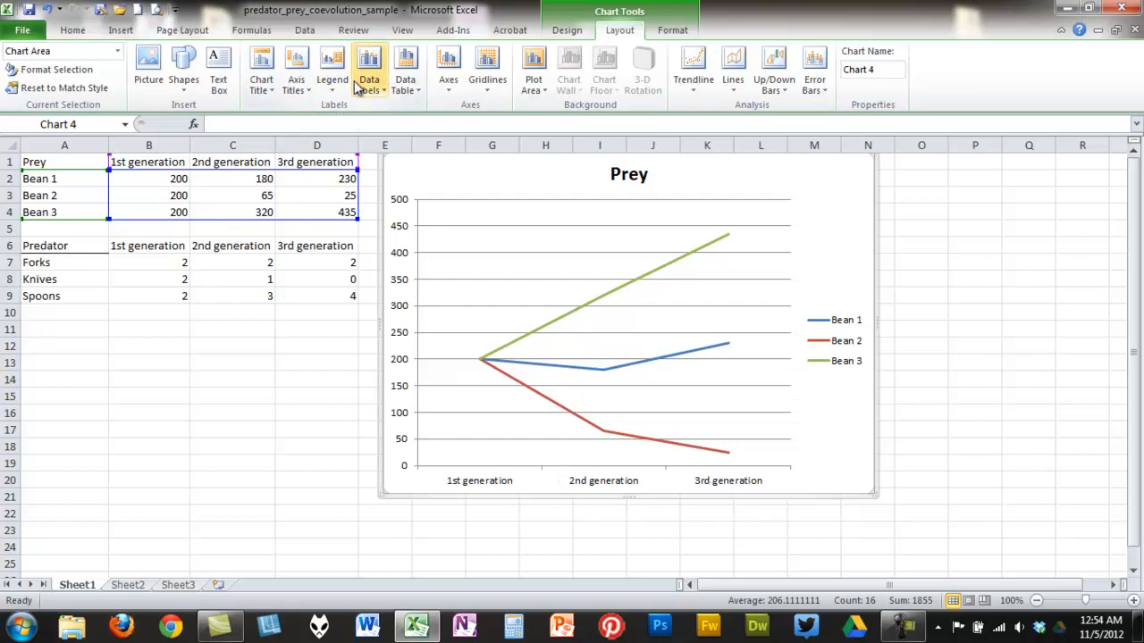
pyautogui.click(297, 84)
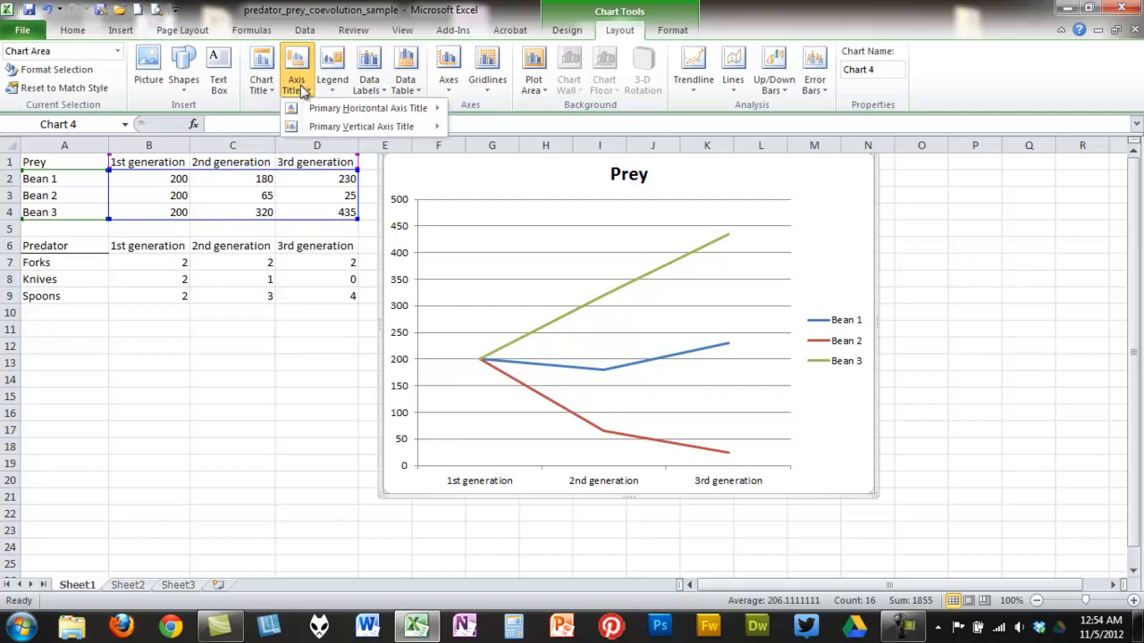
pyautogui.moveTo(357, 109)
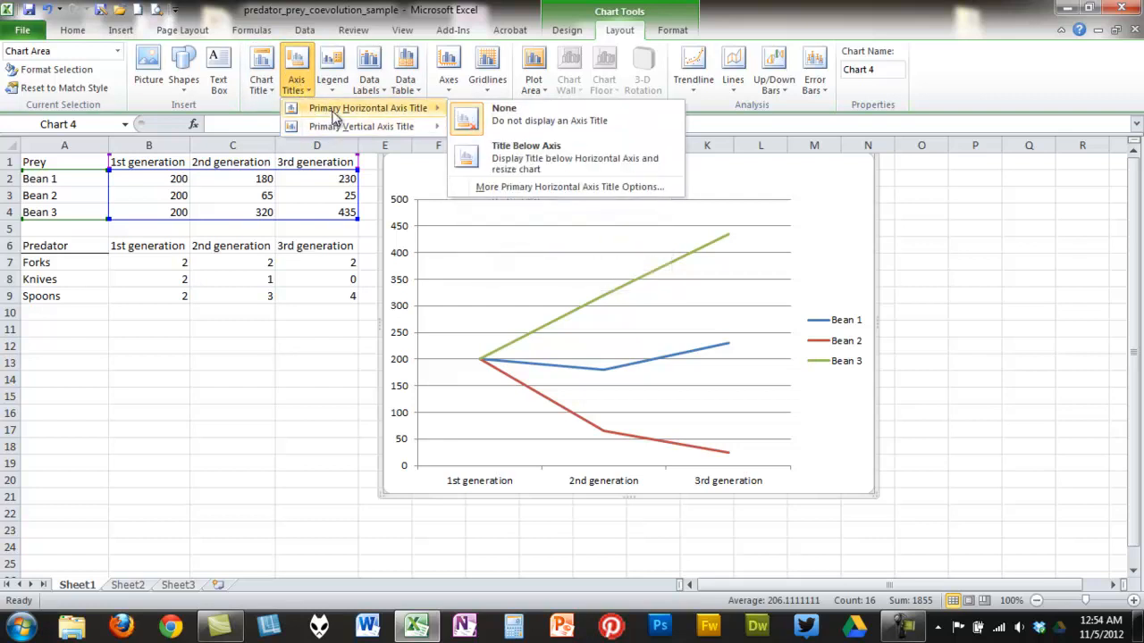
pyautogui.click(521, 162)
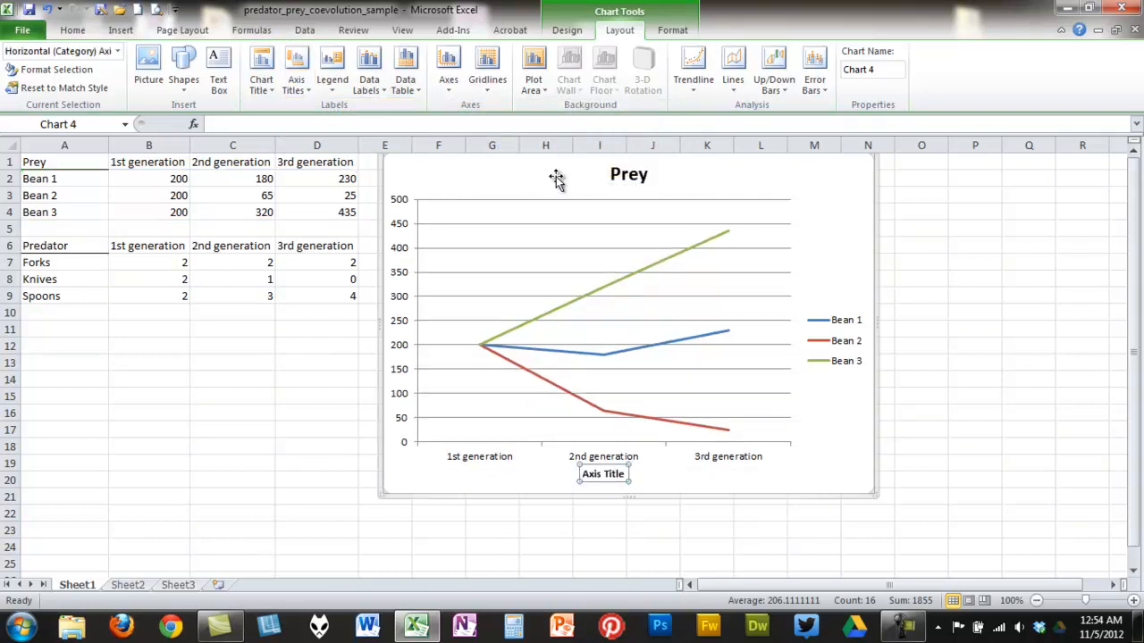
pyautogui.click(468, 126)
pyautogui.write('Time')
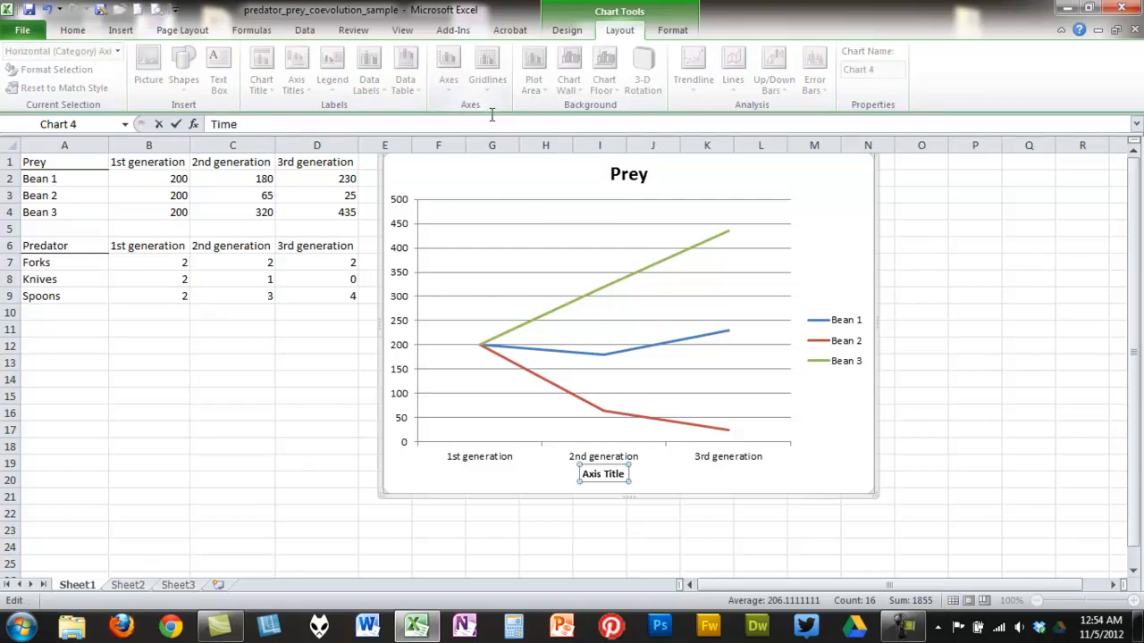
pyautogui.click(563, 479)
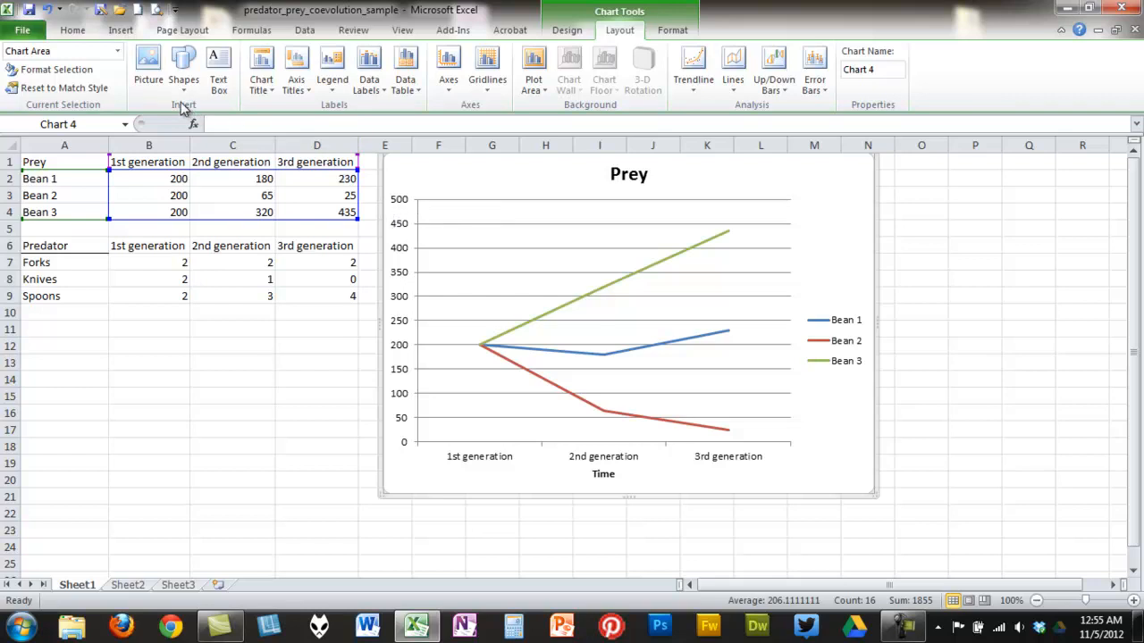
# - Add a horizontal-style primary vertical axis title reading # of prey
pyautogui.click(304, 95)
pyautogui.moveTo(310, 125)
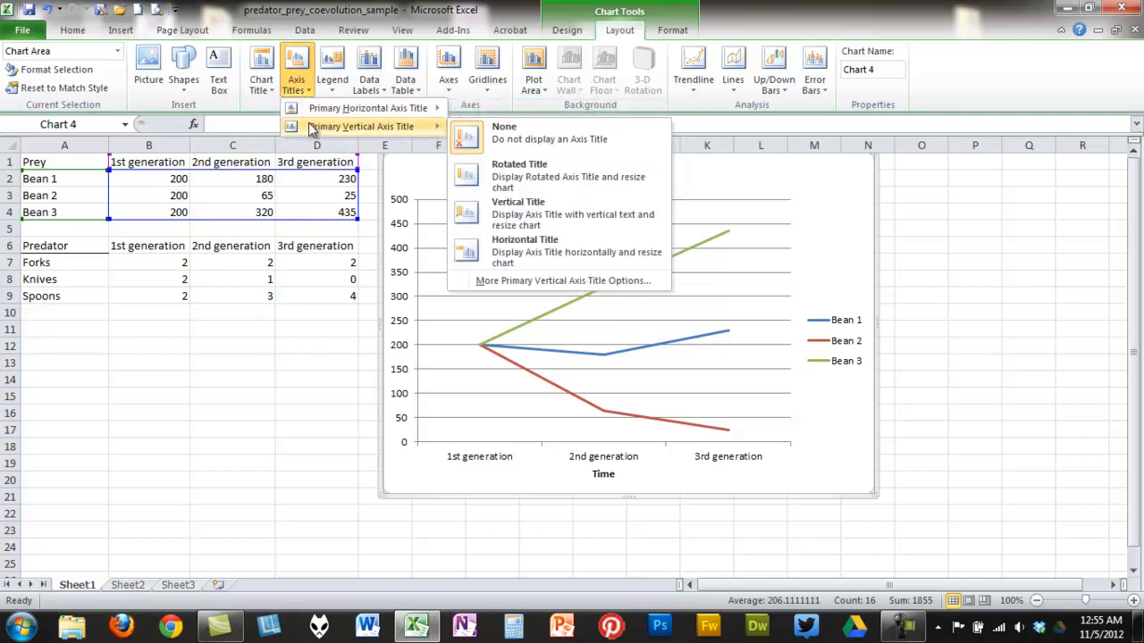
pyautogui.click(498, 257)
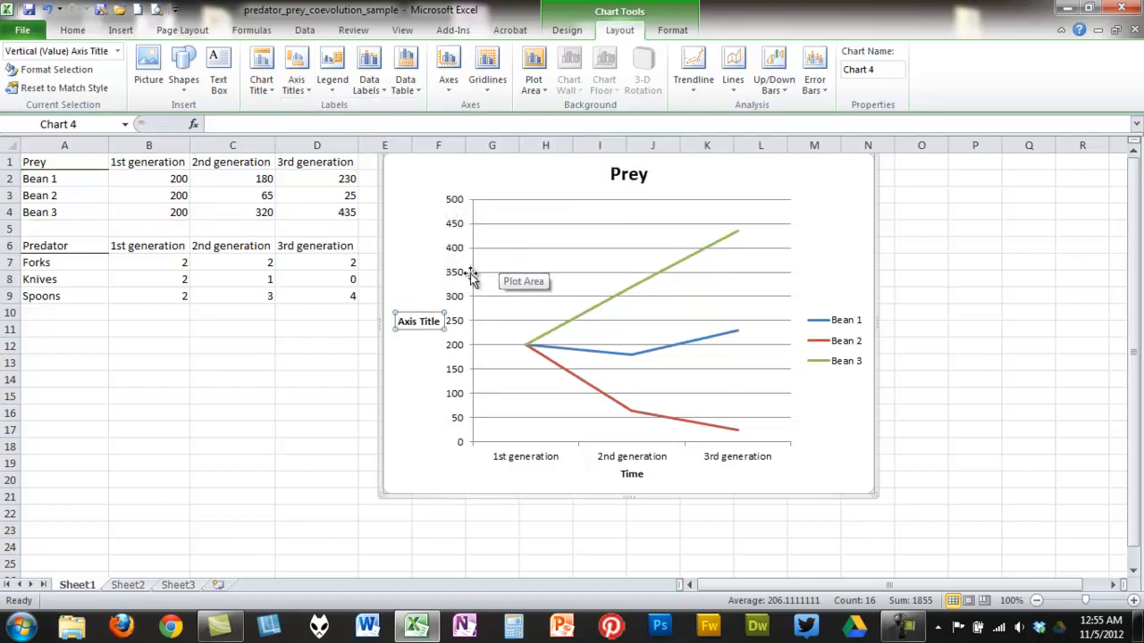
pyautogui.click(272, 123)
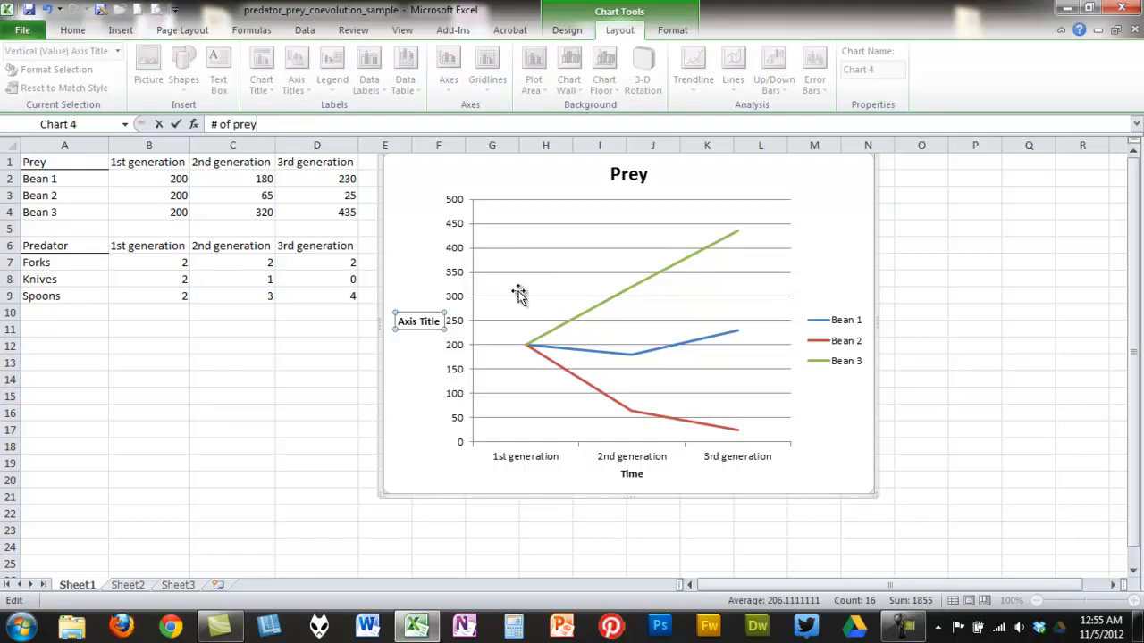
pyautogui.click(830, 469)
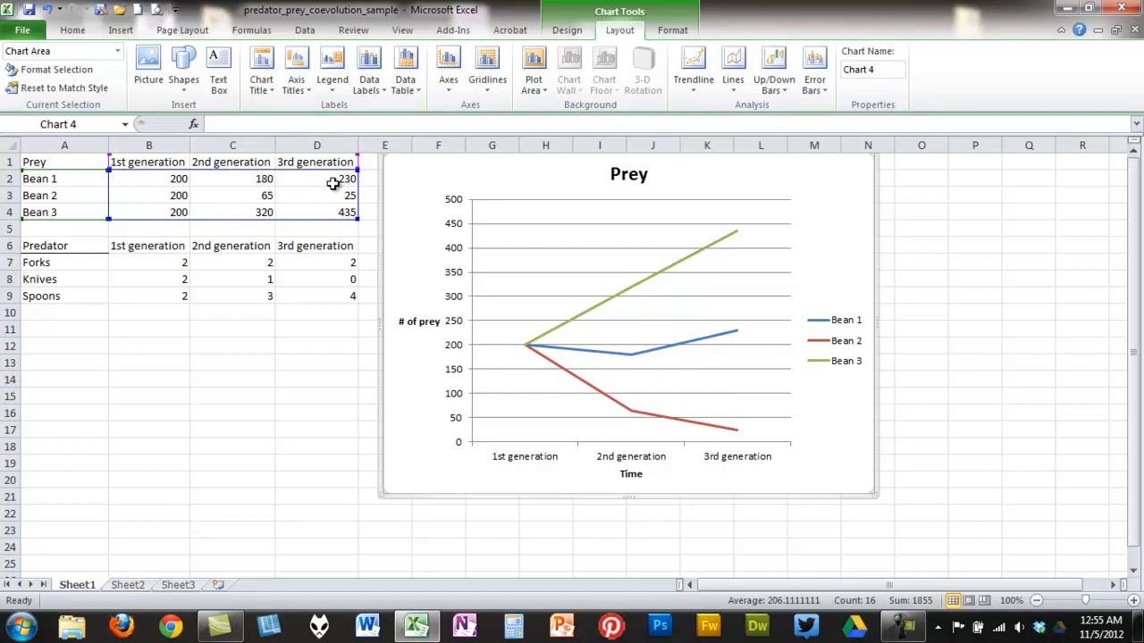
# - Show data labels to the right of the data points
pyautogui.click(375, 95)
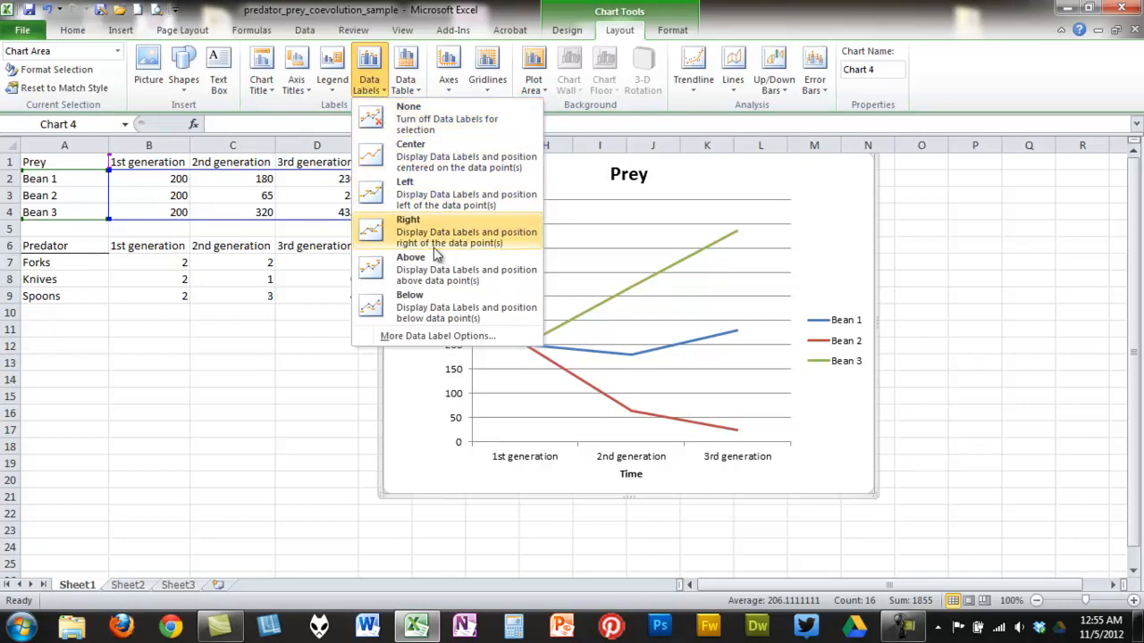
pyautogui.click(503, 282)
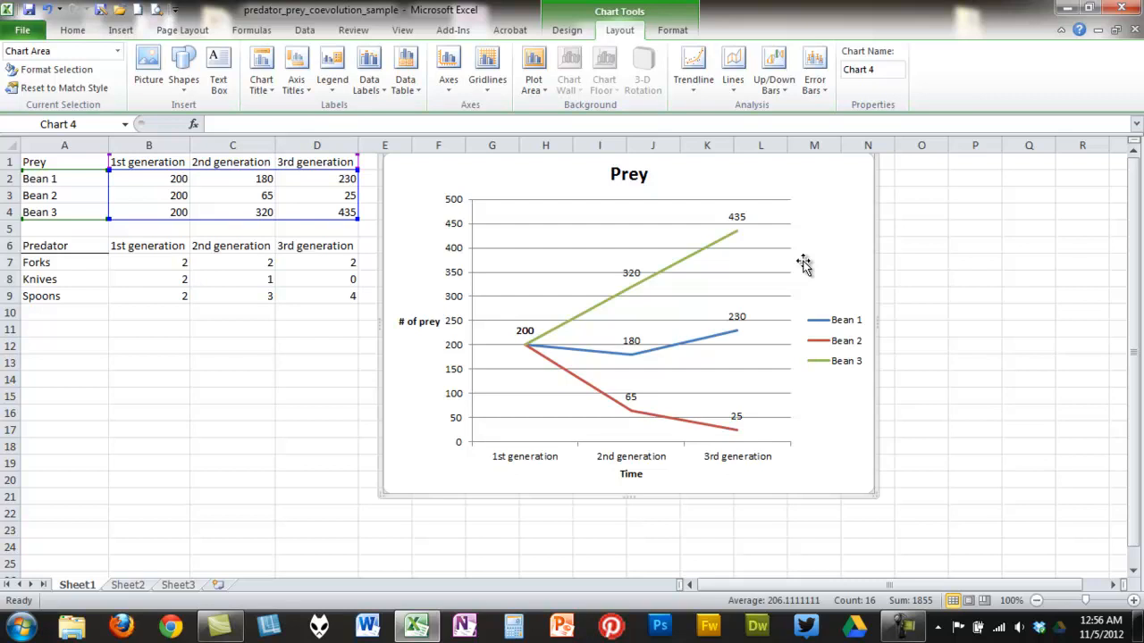
pyautogui.click(847, 327)
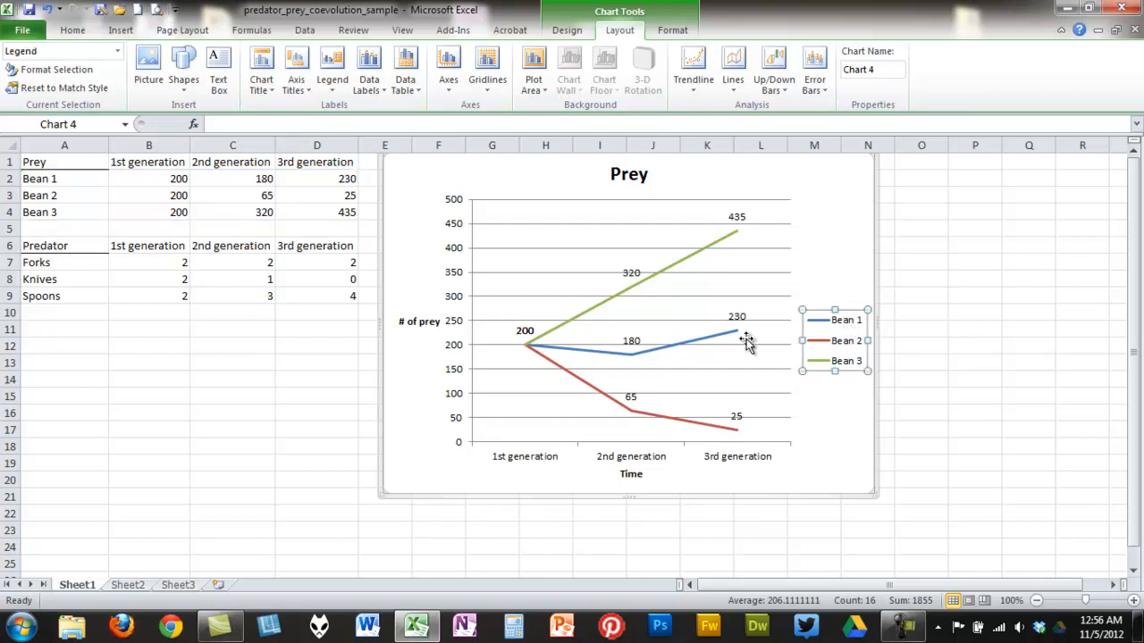
pyautogui.click(711, 337)
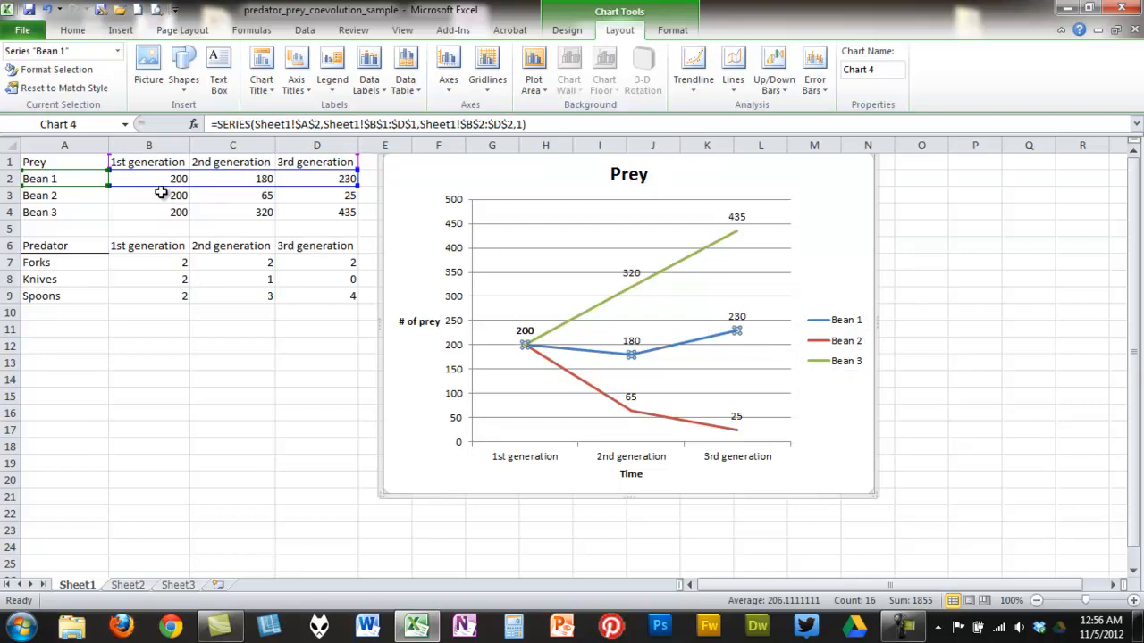
pyautogui.moveTo(728, 343)
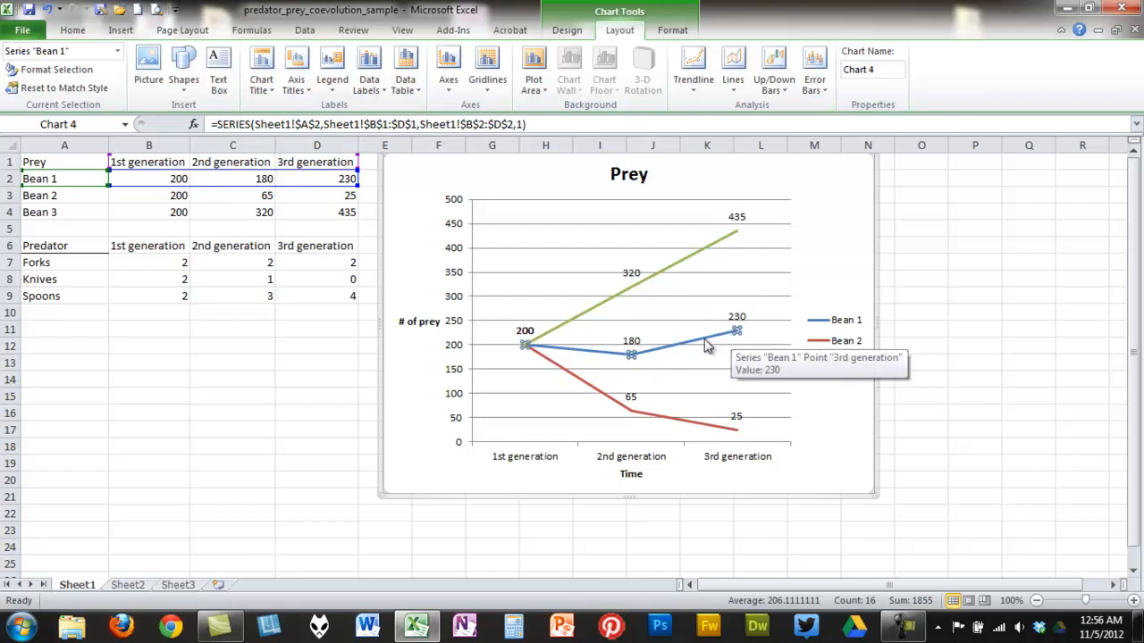
pyautogui.click(703, 346)
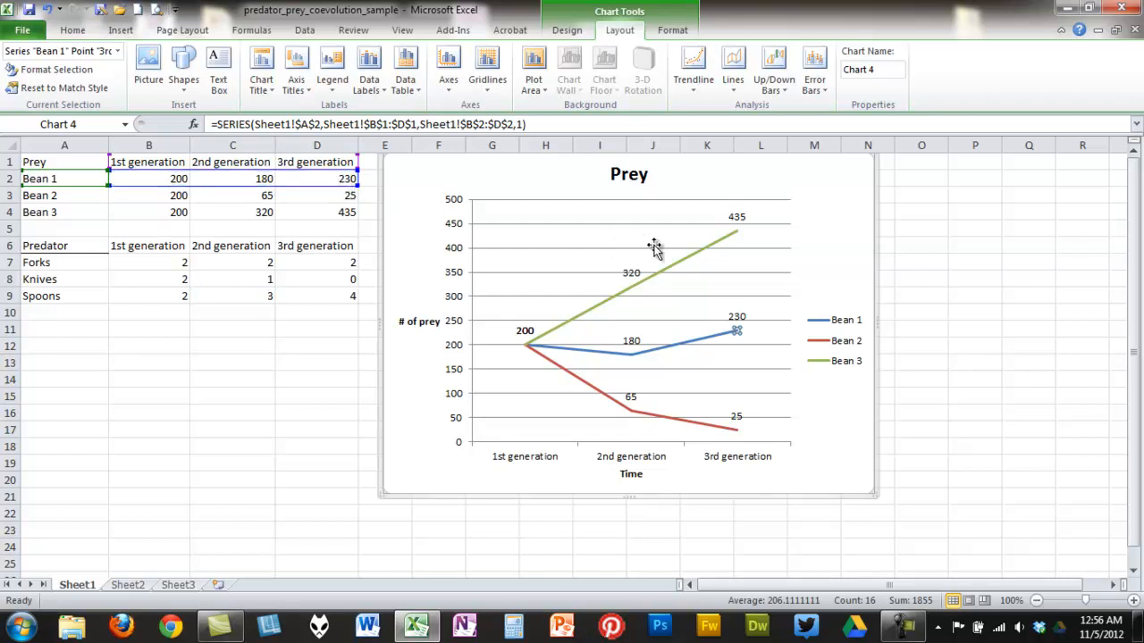
pyautogui.click(671, 274)
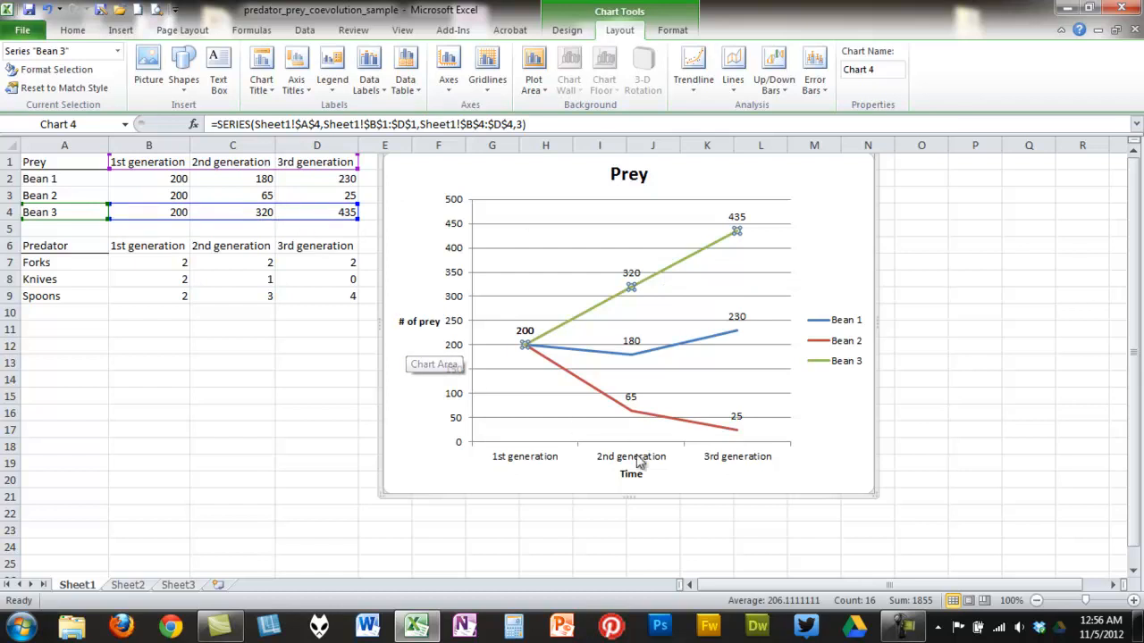
pyautogui.click(926, 459)
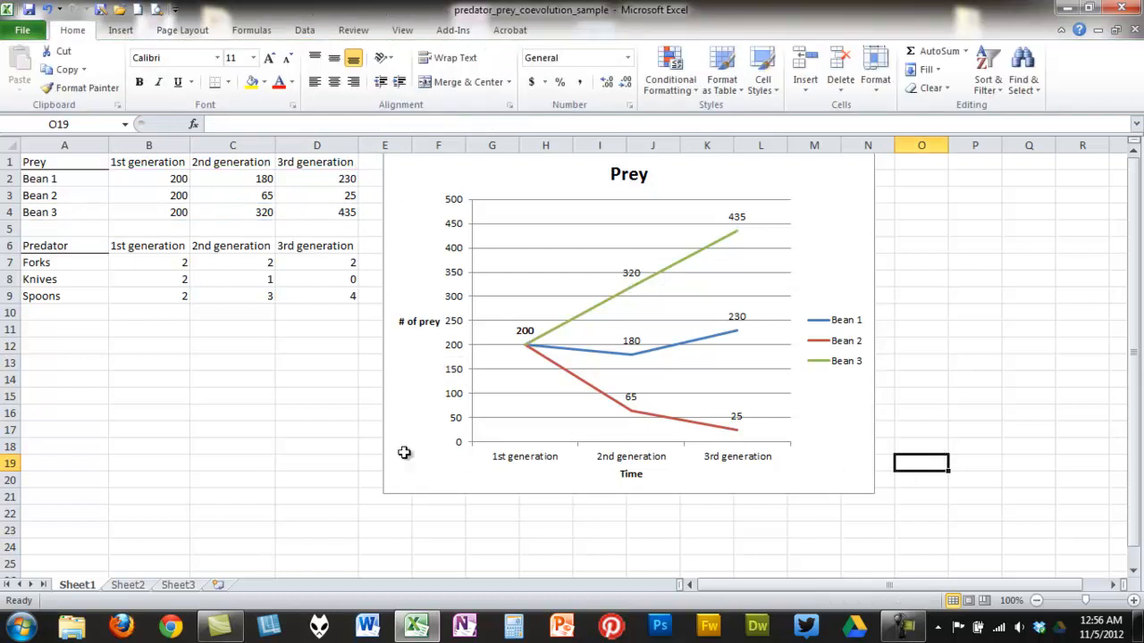
# - Move the chart to the right, away from the data, to around columns V to AC
pyautogui.click(810, 181)
pyautogui.moveTo(830, 240); pyautogui.dragTo(1137, 223)
pyautogui.moveTo(696, 266); pyautogui.dragTo(880, 274)
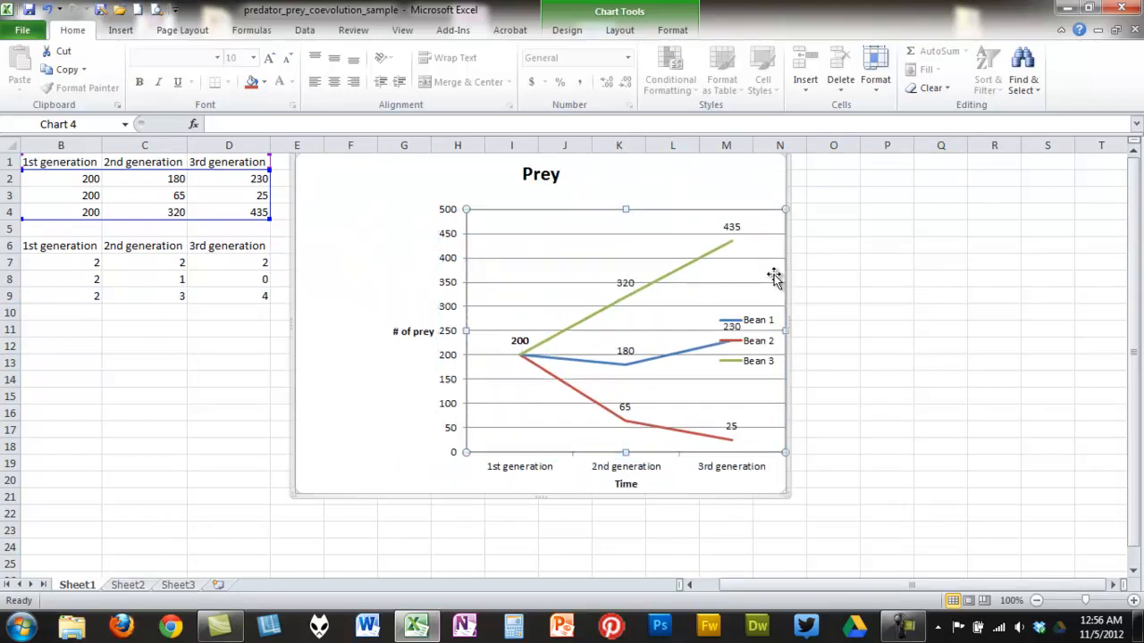
pyautogui.click(43, 8)
pyautogui.moveTo(748, 221); pyautogui.dragTo(1098, 242)
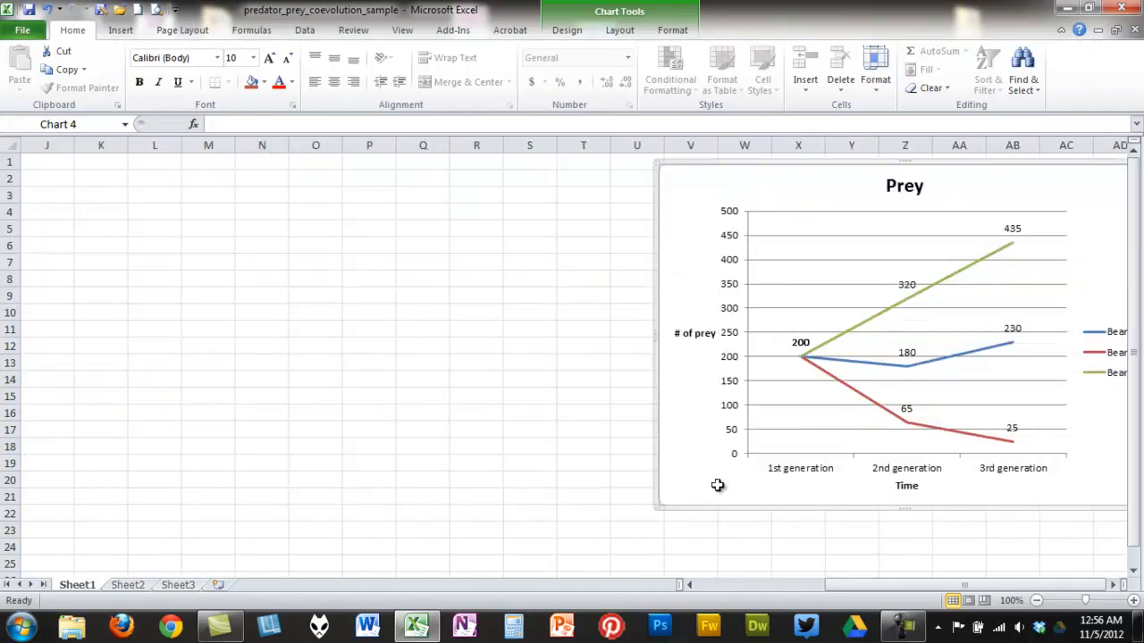
pyautogui.moveTo(950, 587); pyautogui.dragTo(783, 610)
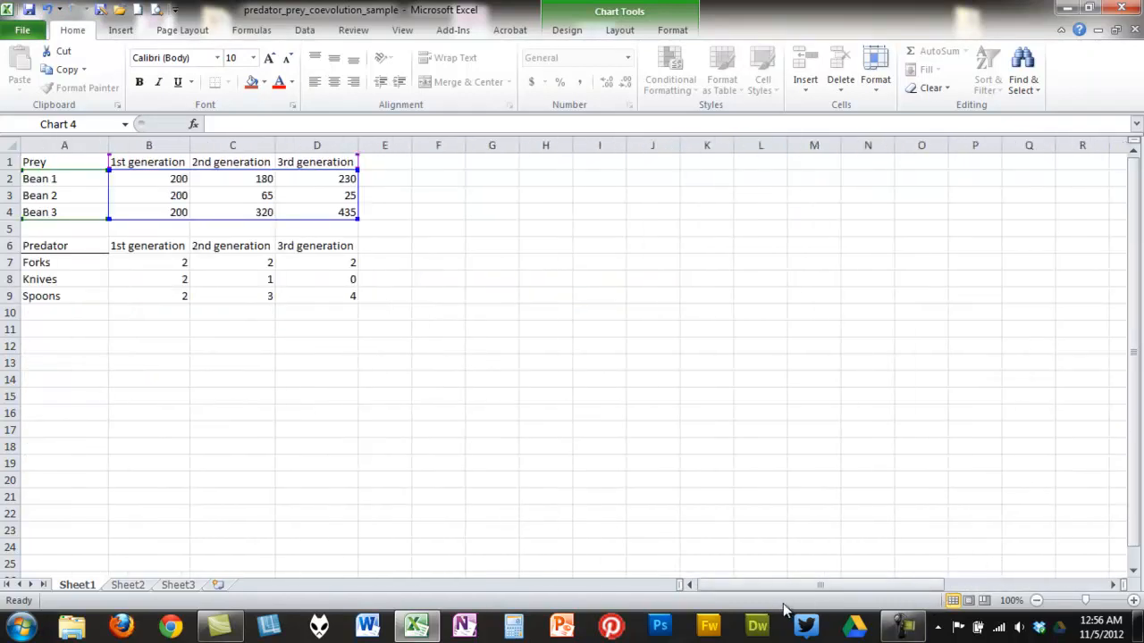
# - Insert a 2-D line chart from the predator table A6:D9 and enlarge the chart
pyautogui.click(53, 246)
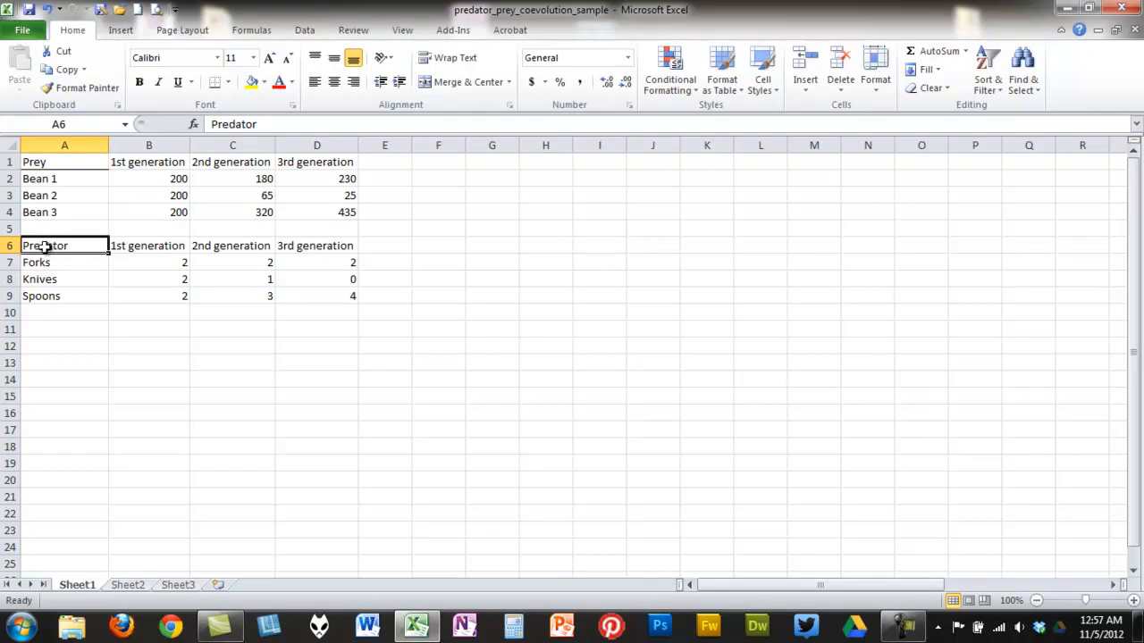
pyautogui.moveTo(89, 250); pyautogui.dragTo(348, 295)
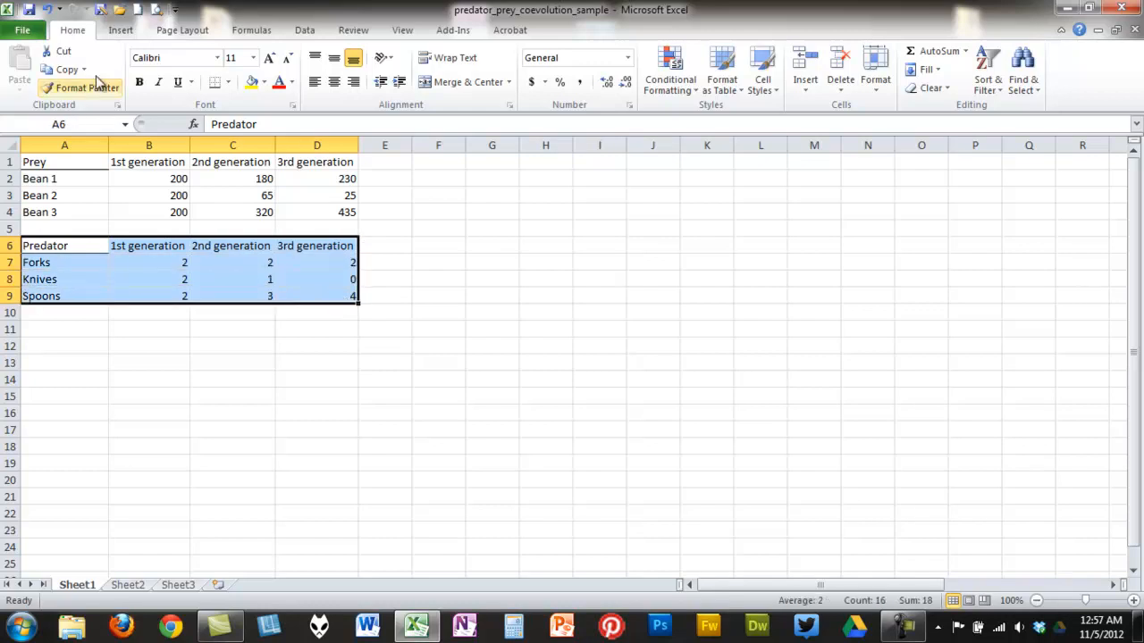
pyautogui.click(121, 31)
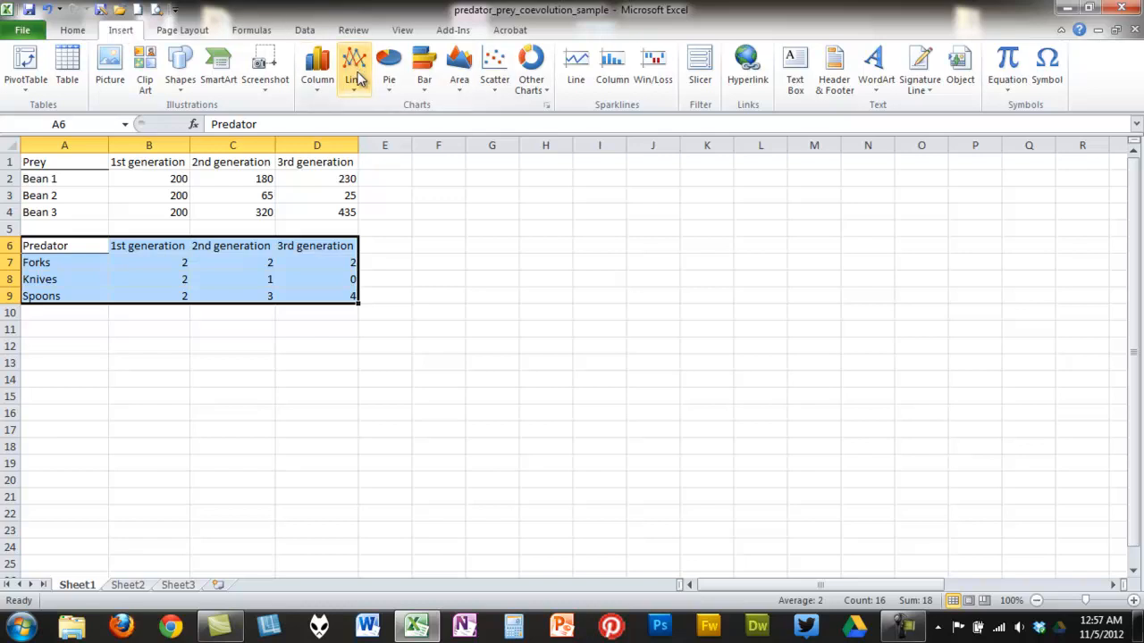
pyautogui.click(362, 90)
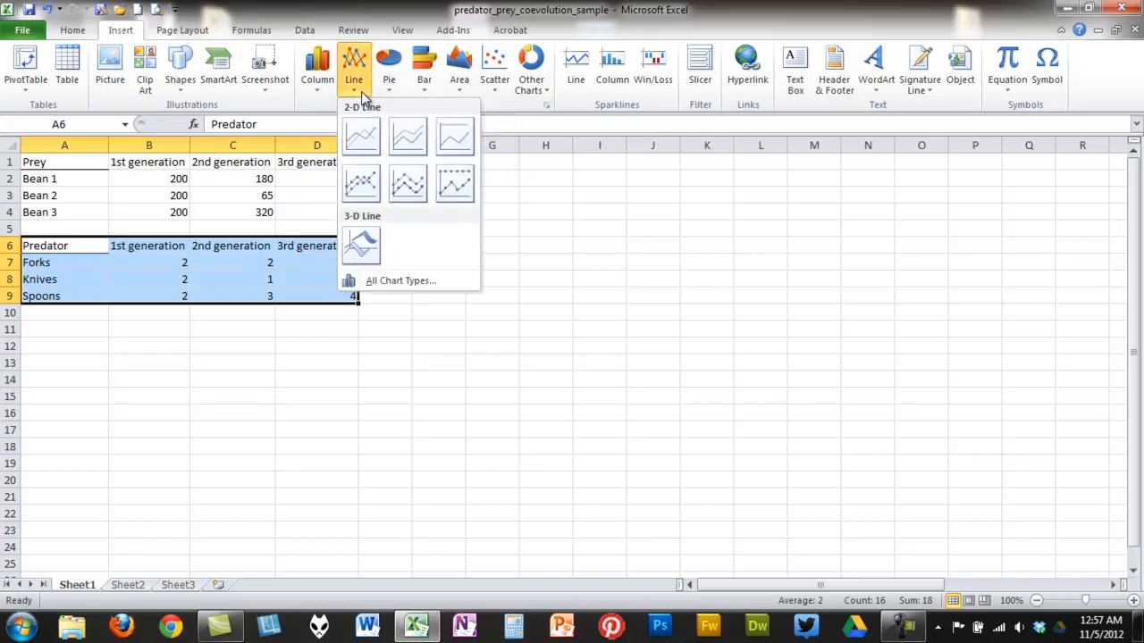
pyautogui.click(362, 137)
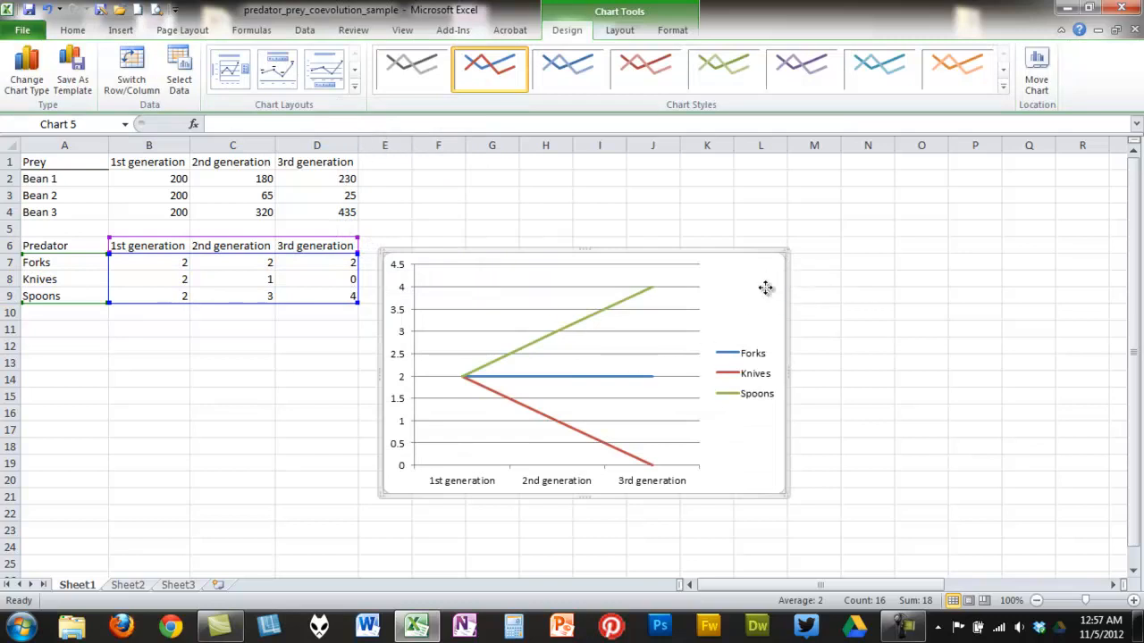
pyautogui.moveTo(786, 249); pyautogui.dragTo(919, 154)
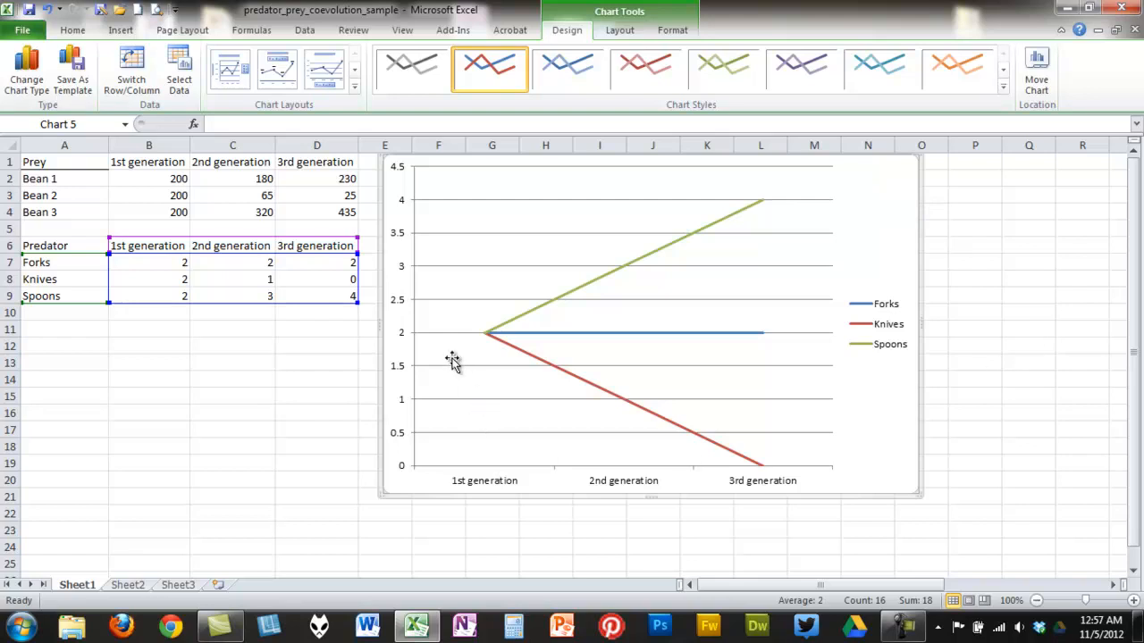
# - Add a chart title above the chart reading Predator
pyautogui.click(619, 30)
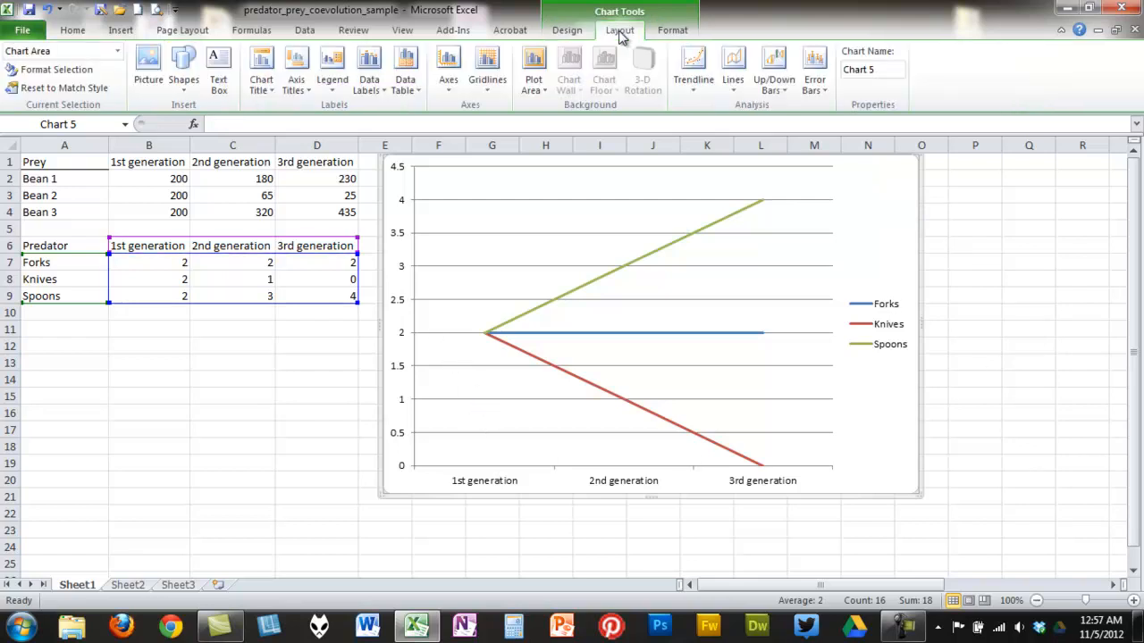
pyautogui.click(265, 96)
pyautogui.click(326, 195)
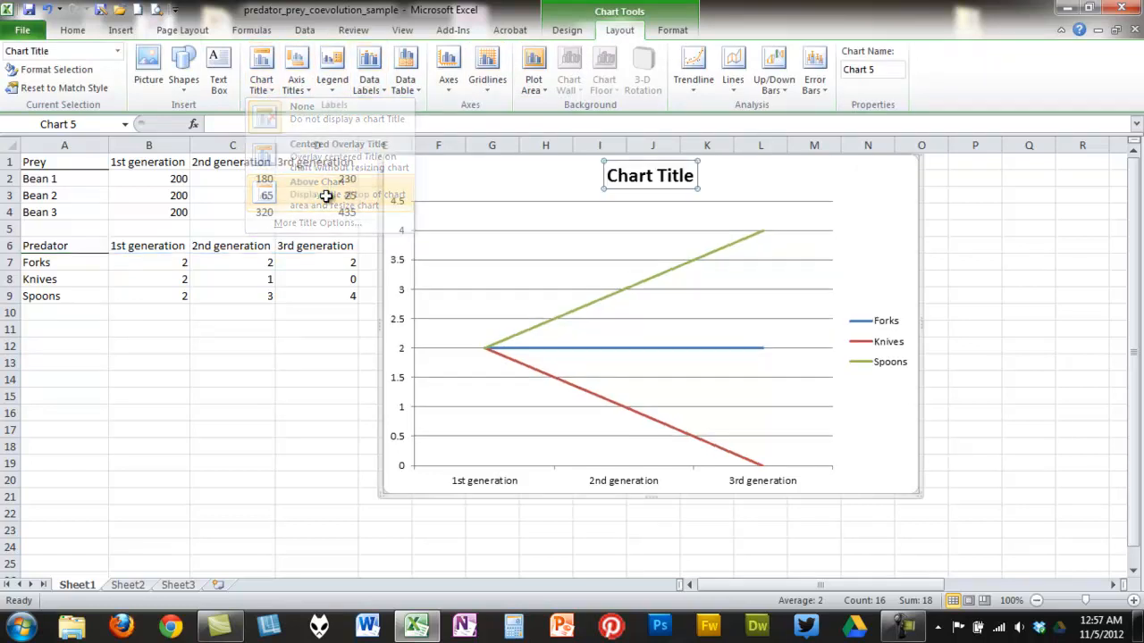
pyautogui.click(461, 124)
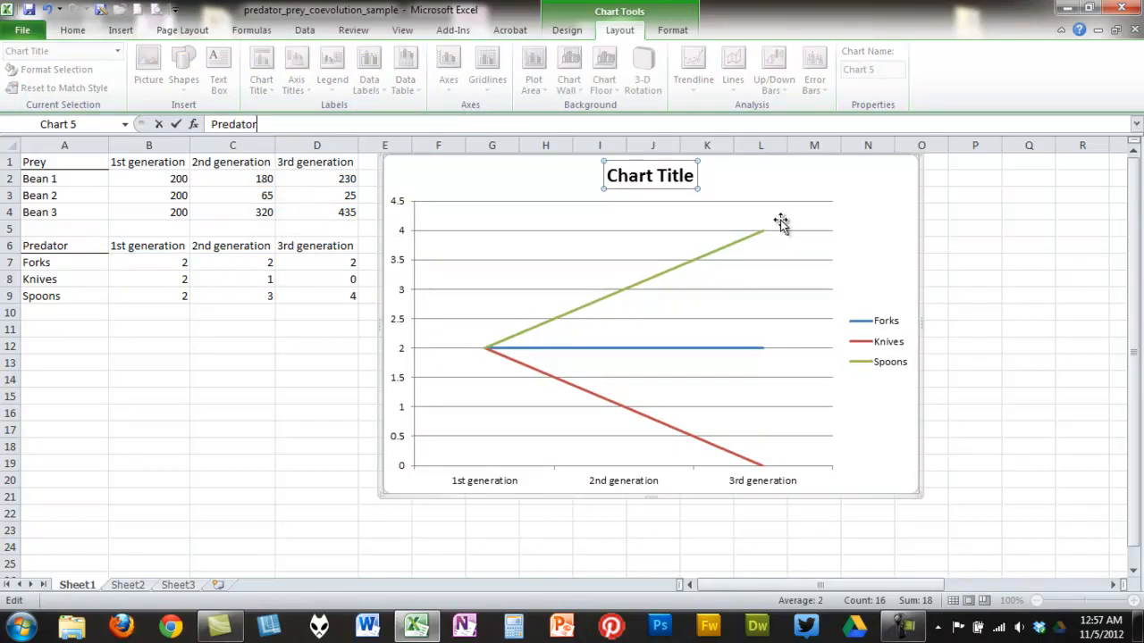
pyautogui.click(868, 214)
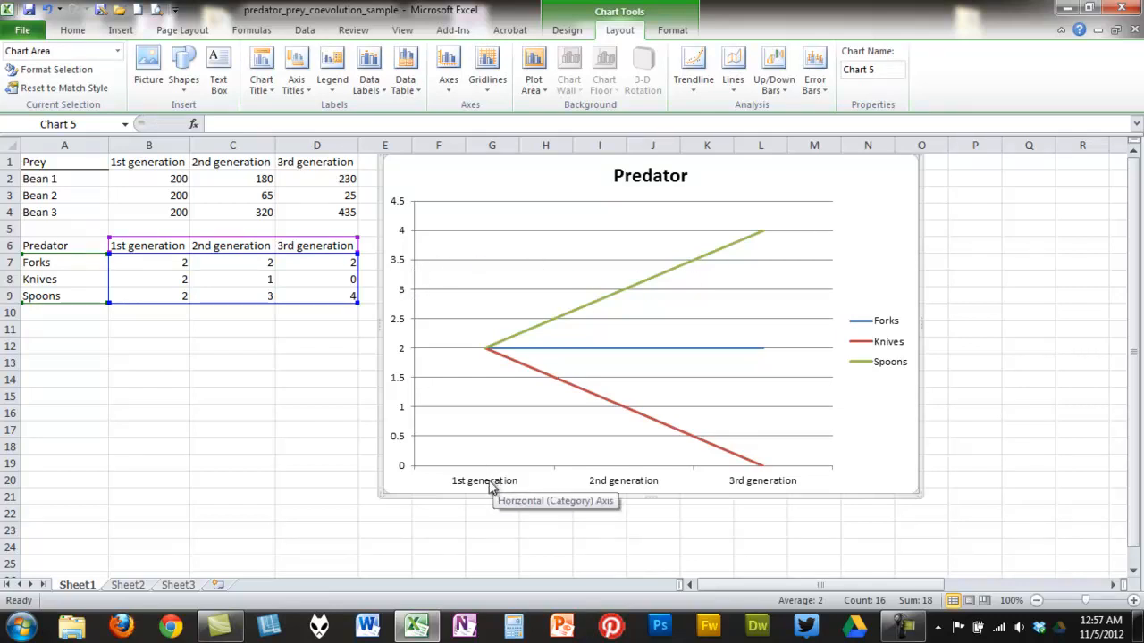
# - Add a primary horizontal axis title below the axis reading Time
pyautogui.click(300, 82)
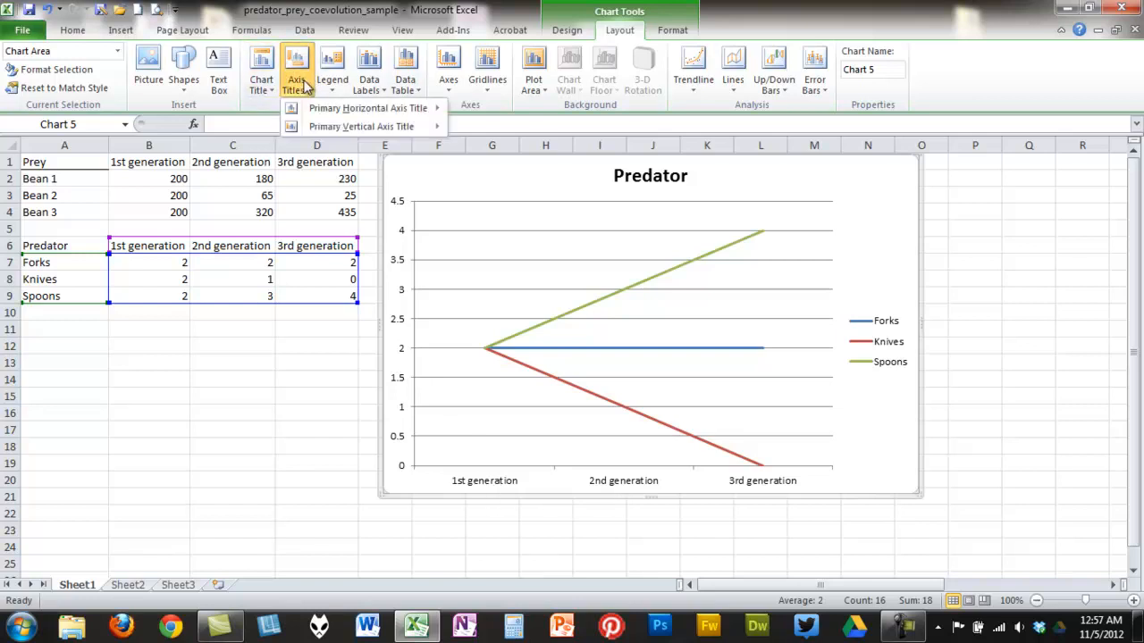
pyautogui.moveTo(325, 112)
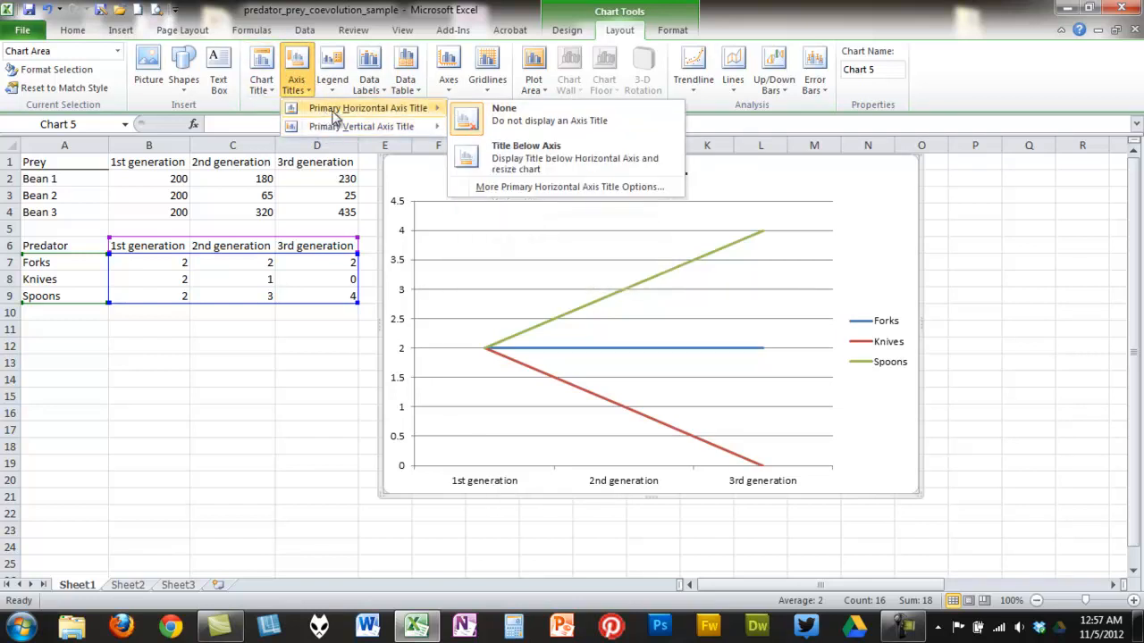
pyautogui.click(513, 149)
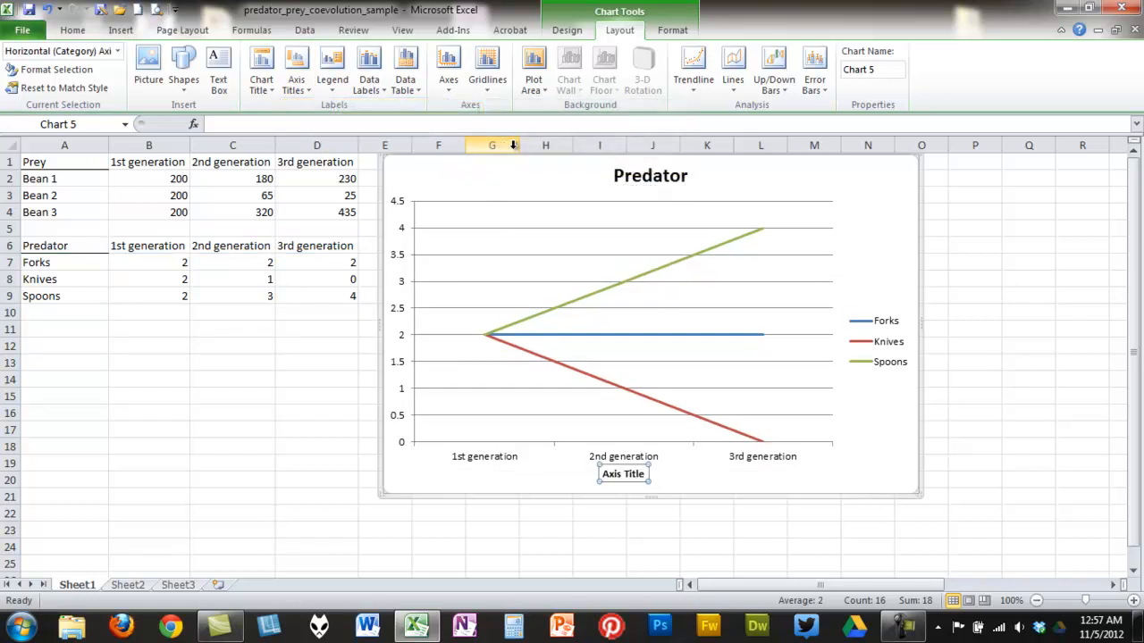
pyautogui.write('Time')
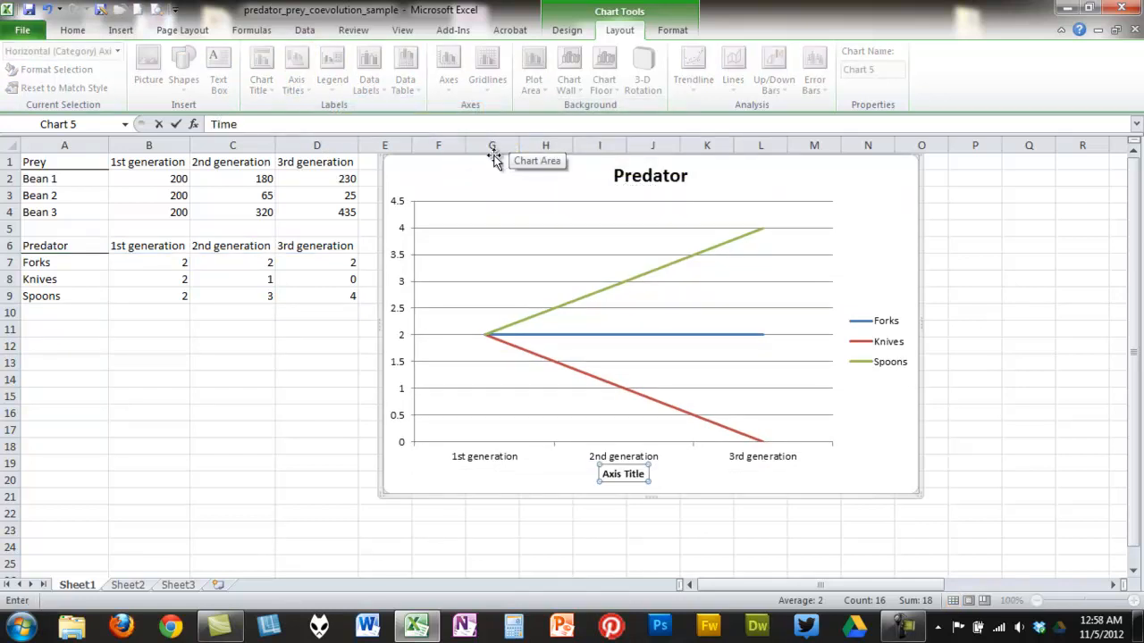
pyautogui.press('Return')
pyautogui.click(494, 159)
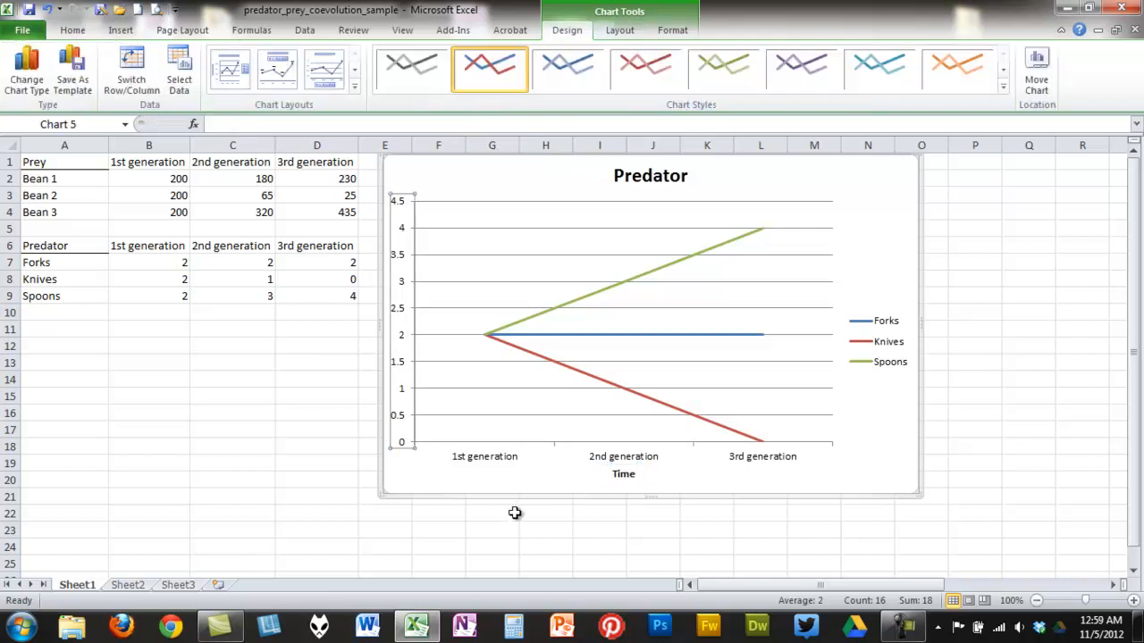
# - Format the vertical axis with a fixed minimum of 0.0, maximum of 5, and major unit of 1
pyautogui.click(500, 528)
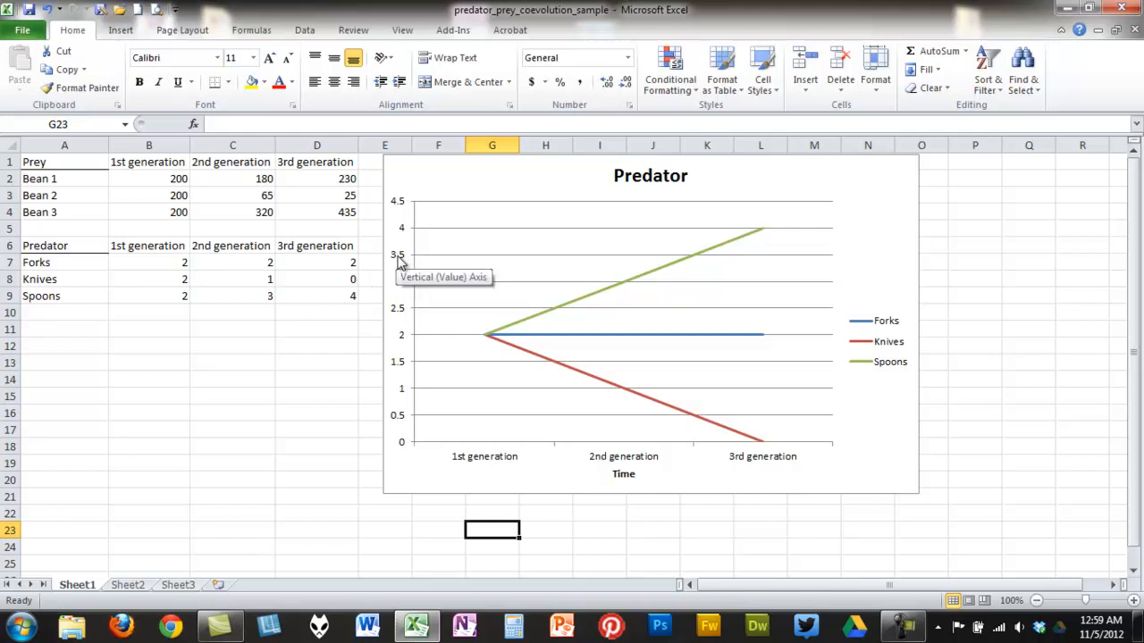
pyautogui.rightClick(399, 261)
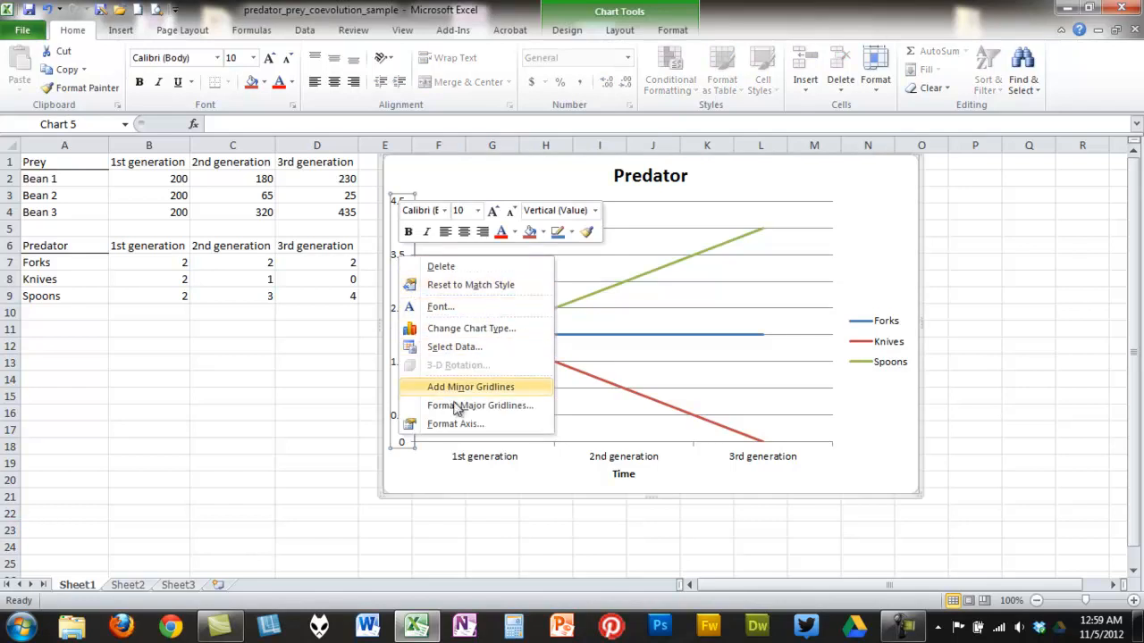
pyautogui.click(462, 426)
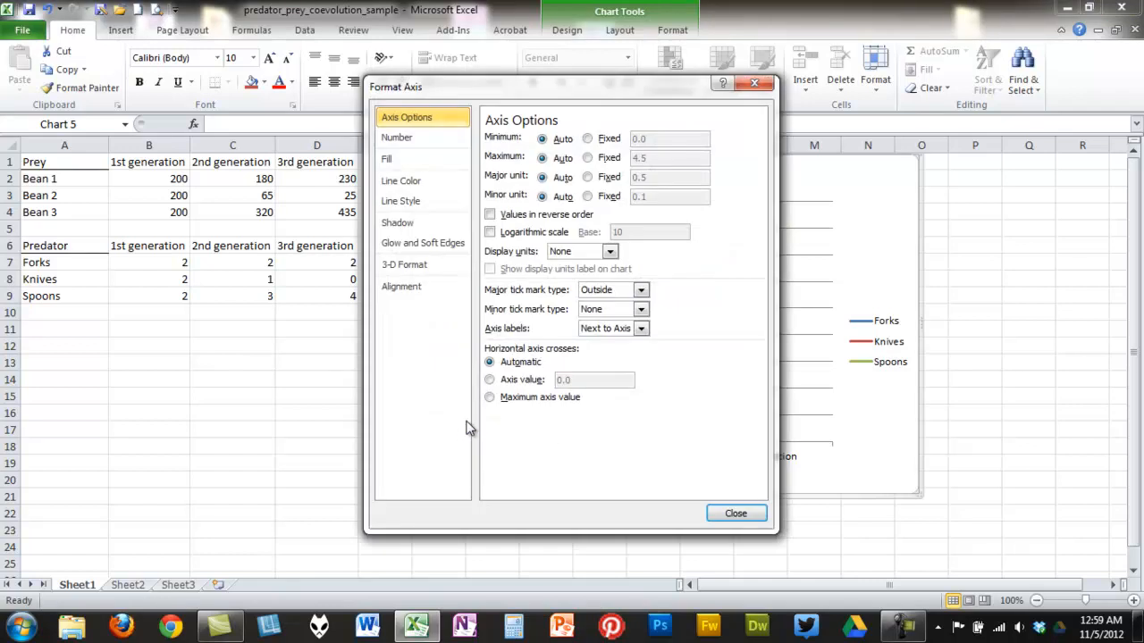
pyautogui.click(588, 140)
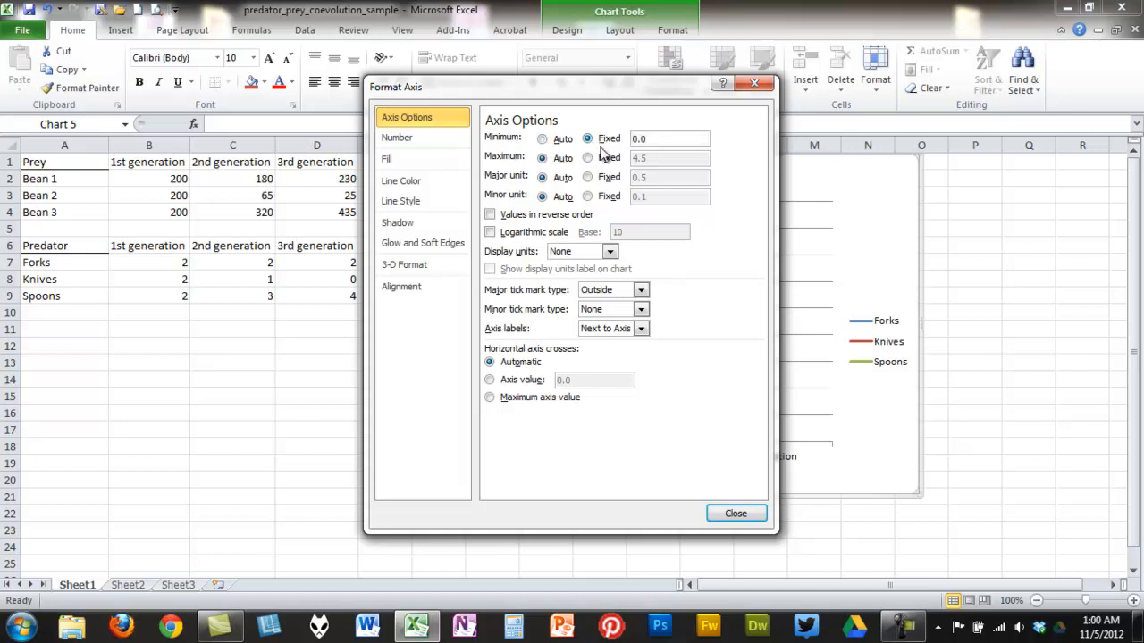
pyautogui.click(587, 159)
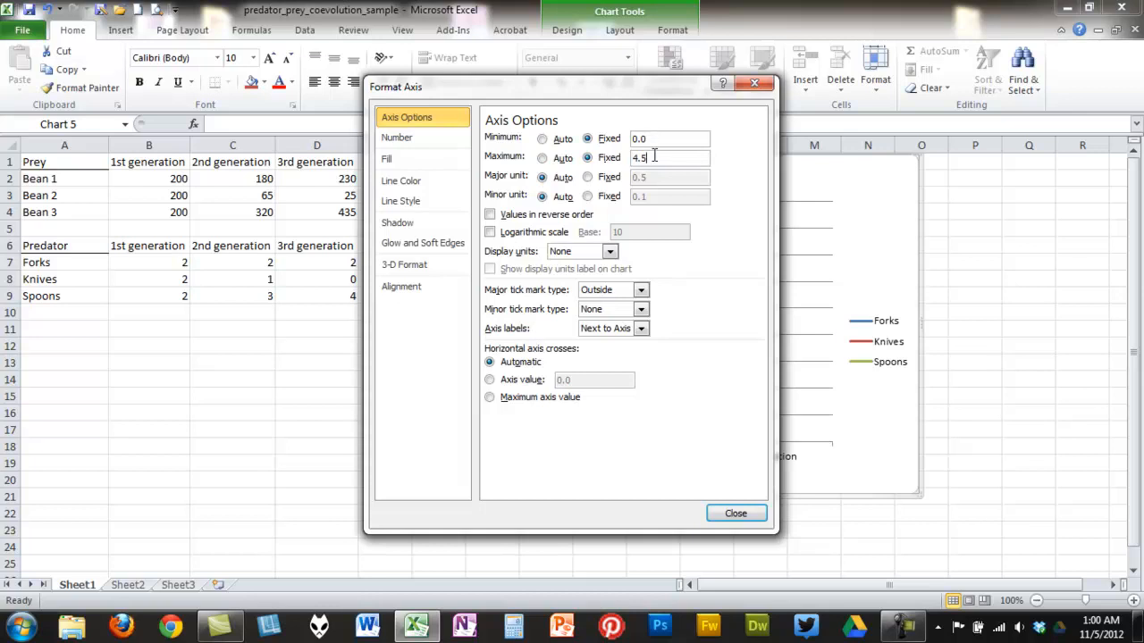
pyautogui.press('BackSpace')
pyautogui.press('BackSpace')
pyautogui.press('BackSpace')
pyautogui.write('5')
pyautogui.click(588, 178)
pyautogui.click(674, 179)
pyautogui.press('BackSpace')
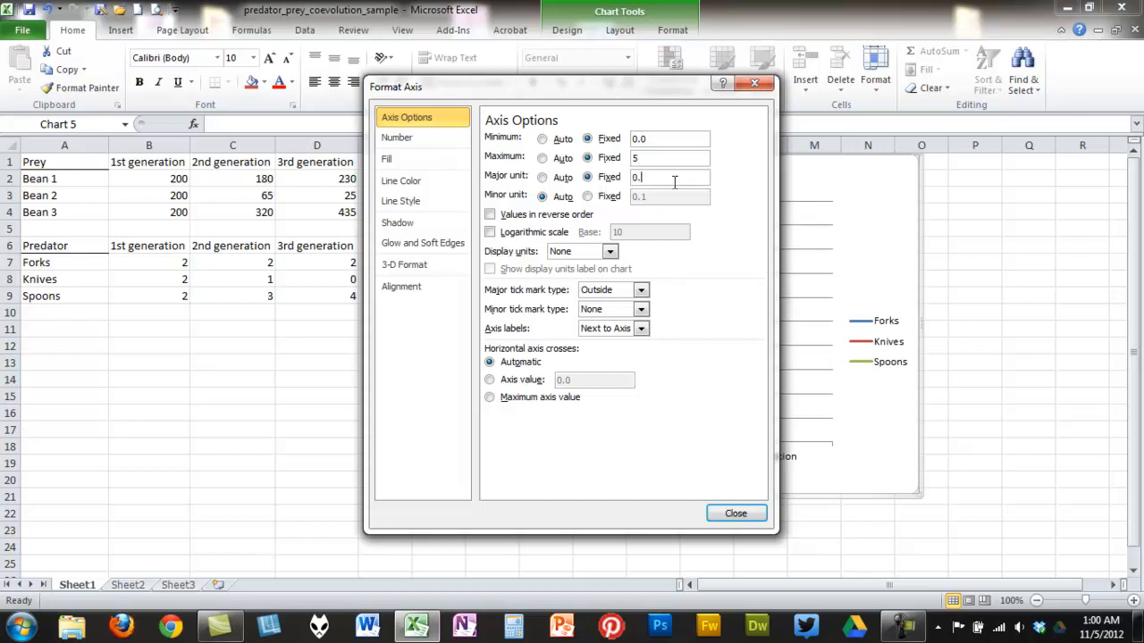
pyautogui.press('BackSpace')
pyautogui.press('BackSpace')
pyautogui.write('1')
pyautogui.click(734, 516)
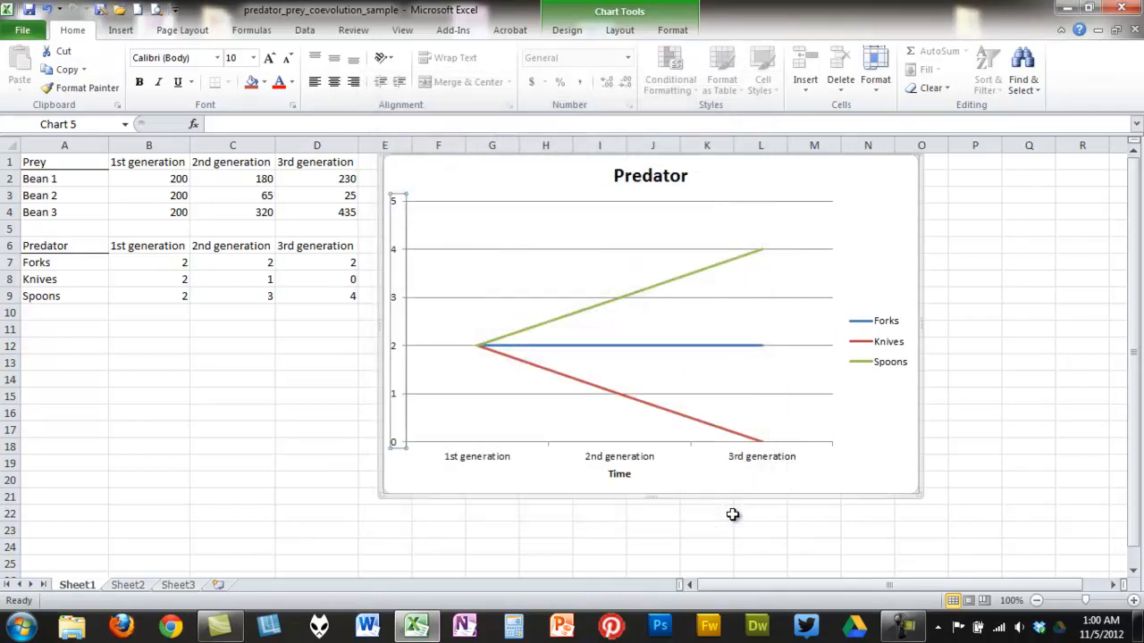
# - Add a horizontal-style primary vertical axis title reading # of Predators
pyautogui.click(429, 486)
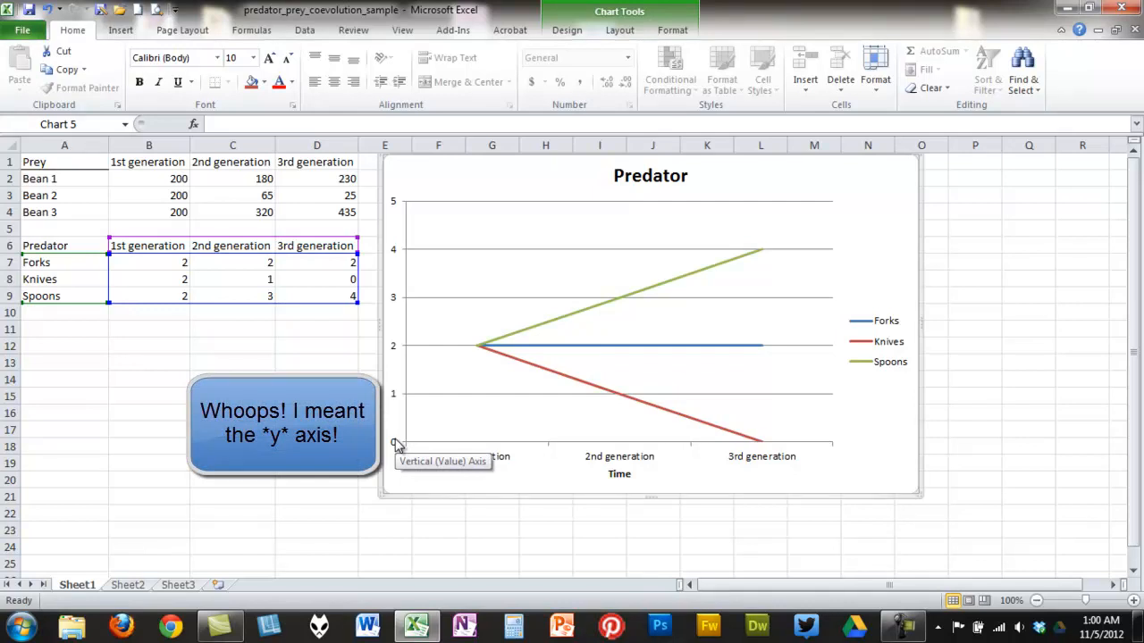
pyautogui.click(620, 30)
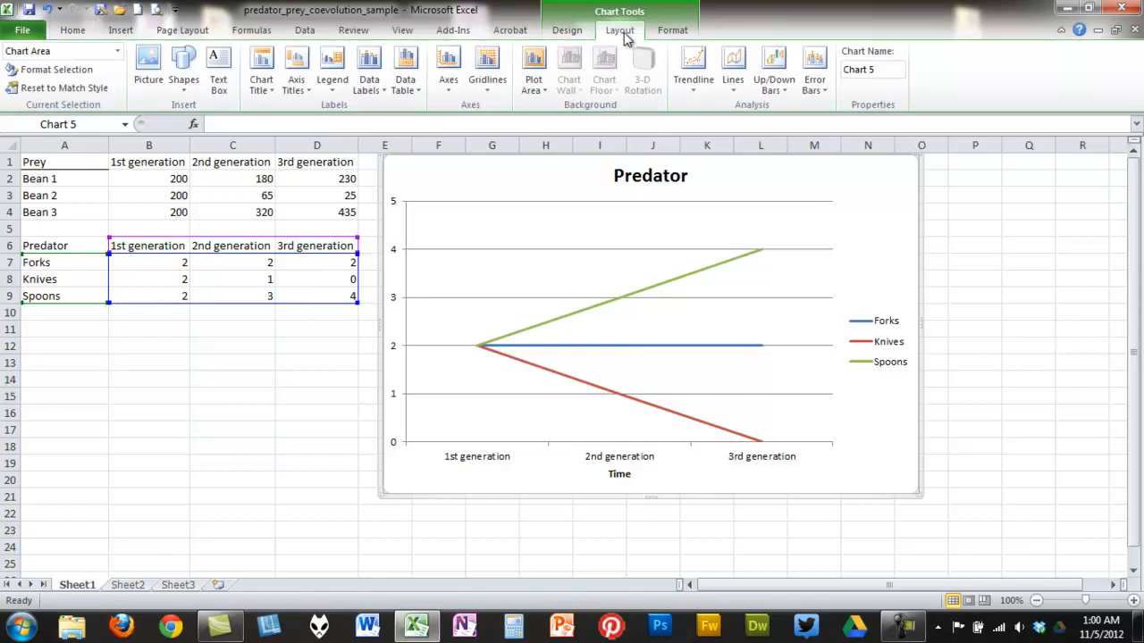
pyautogui.click(296, 90)
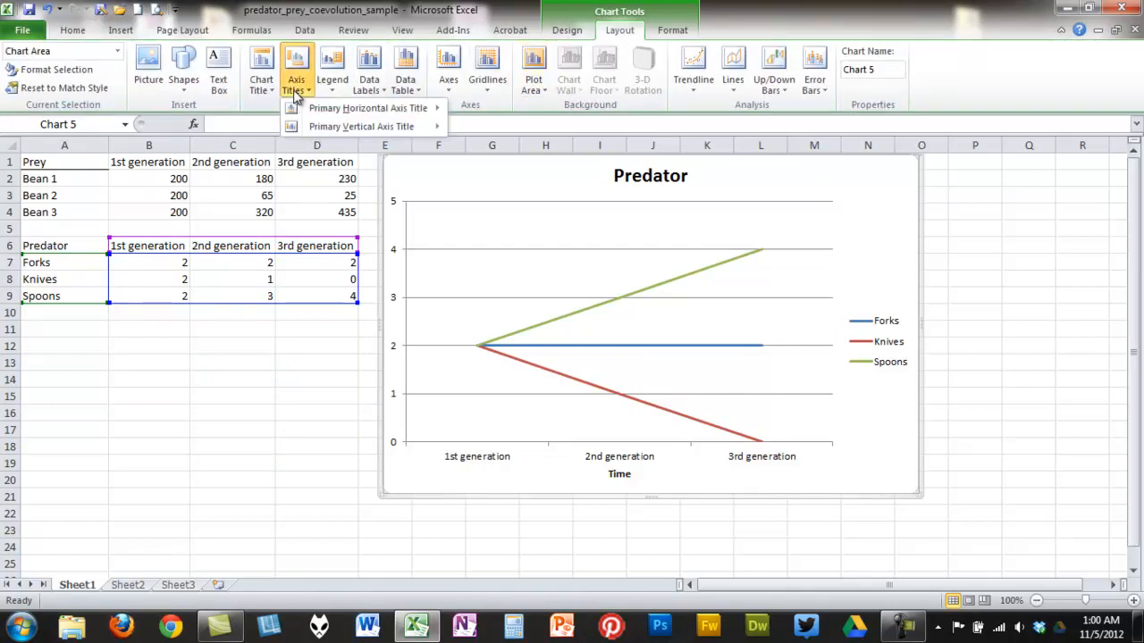
pyautogui.moveTo(309, 110)
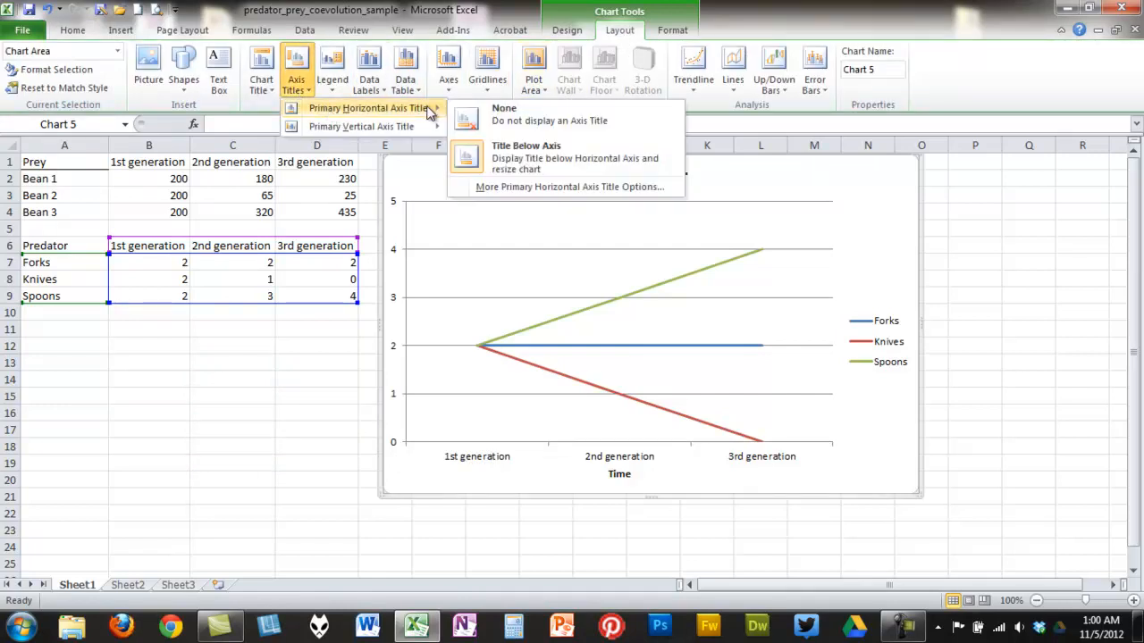
pyautogui.moveTo(393, 127)
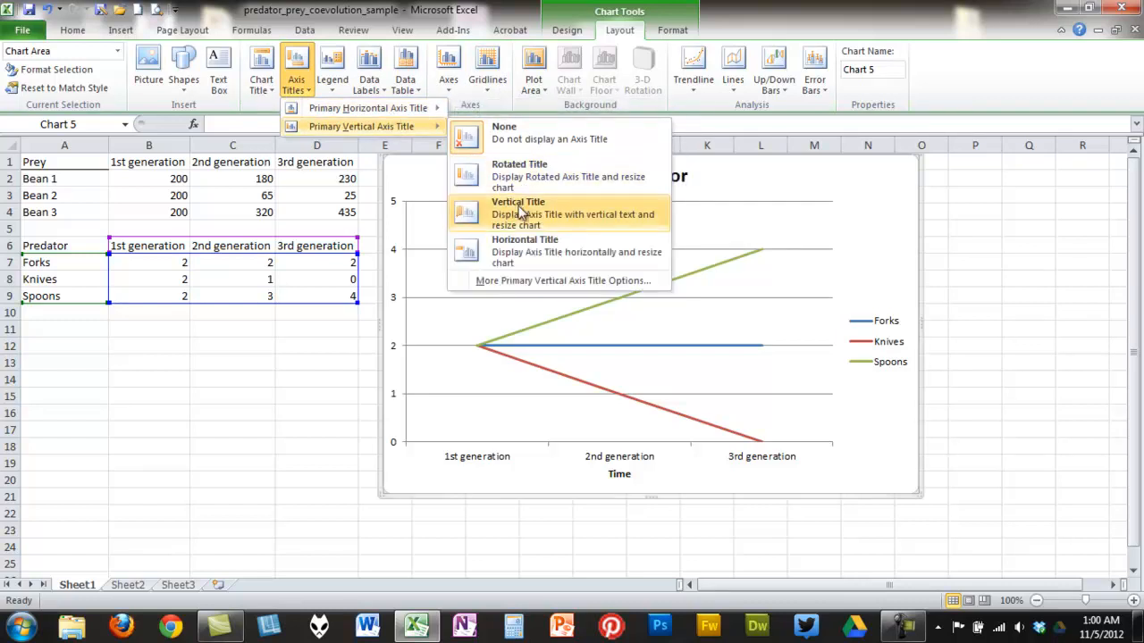
pyautogui.click(525, 253)
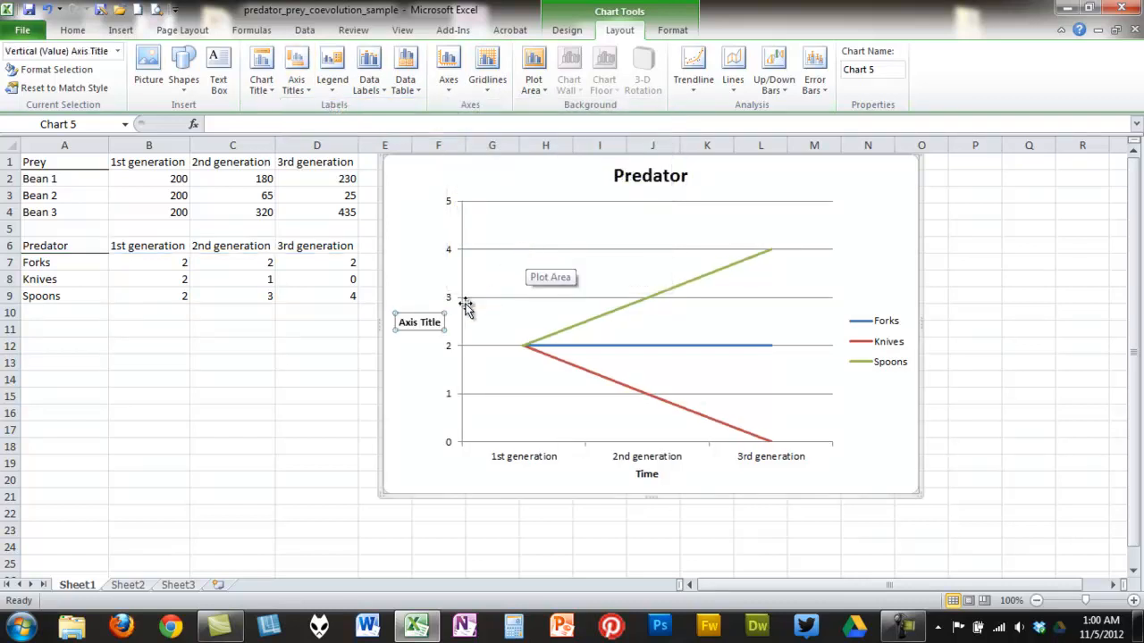
pyautogui.click(274, 121)
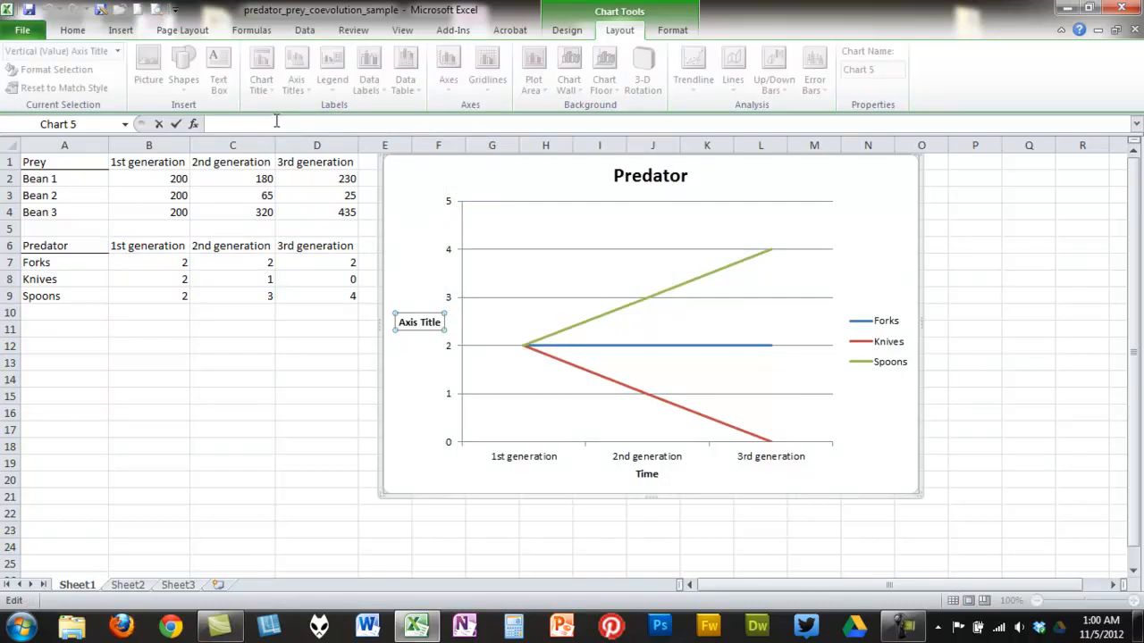
pyautogui.write('# of Predators')
pyautogui.click(429, 458)
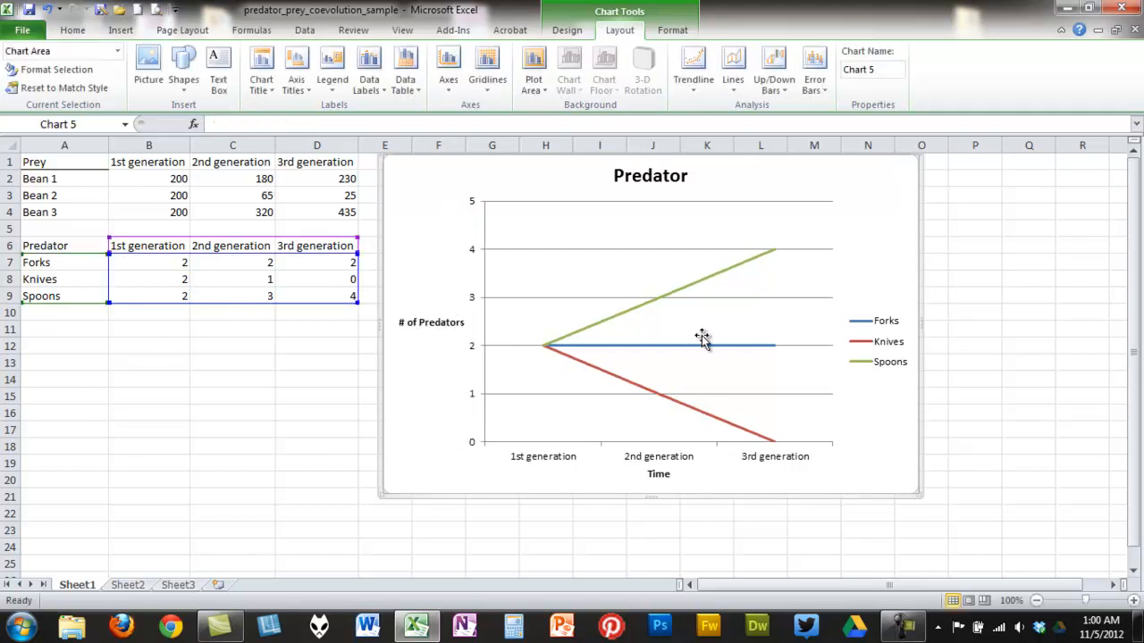
# - Show data labels above the data points of the Knives series
pyautogui.click(657, 300)
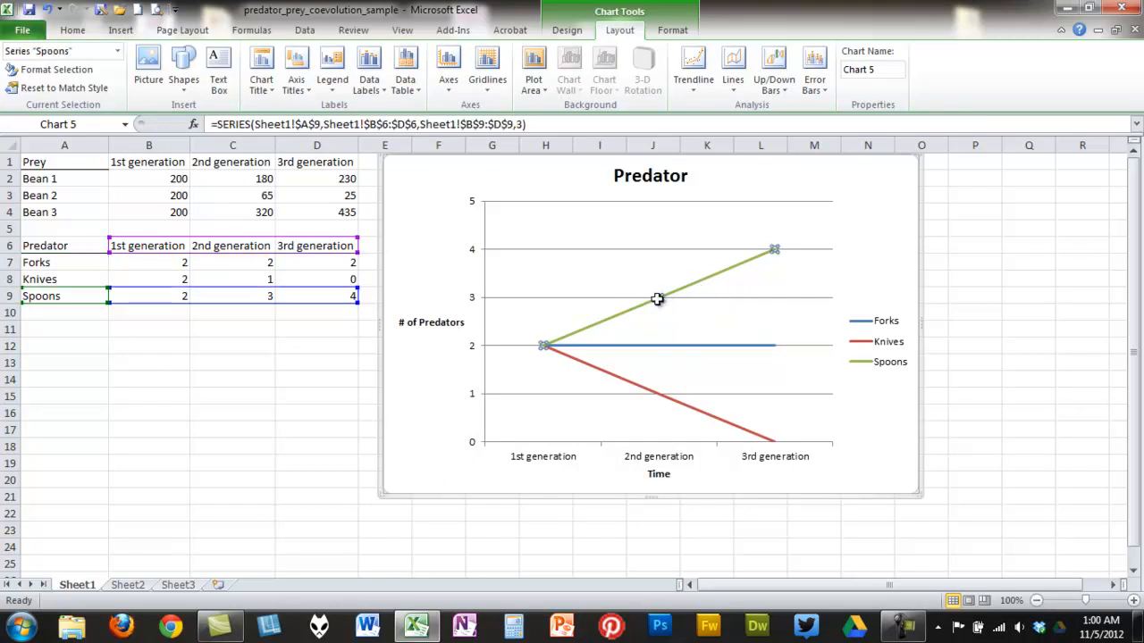
pyautogui.click(679, 349)
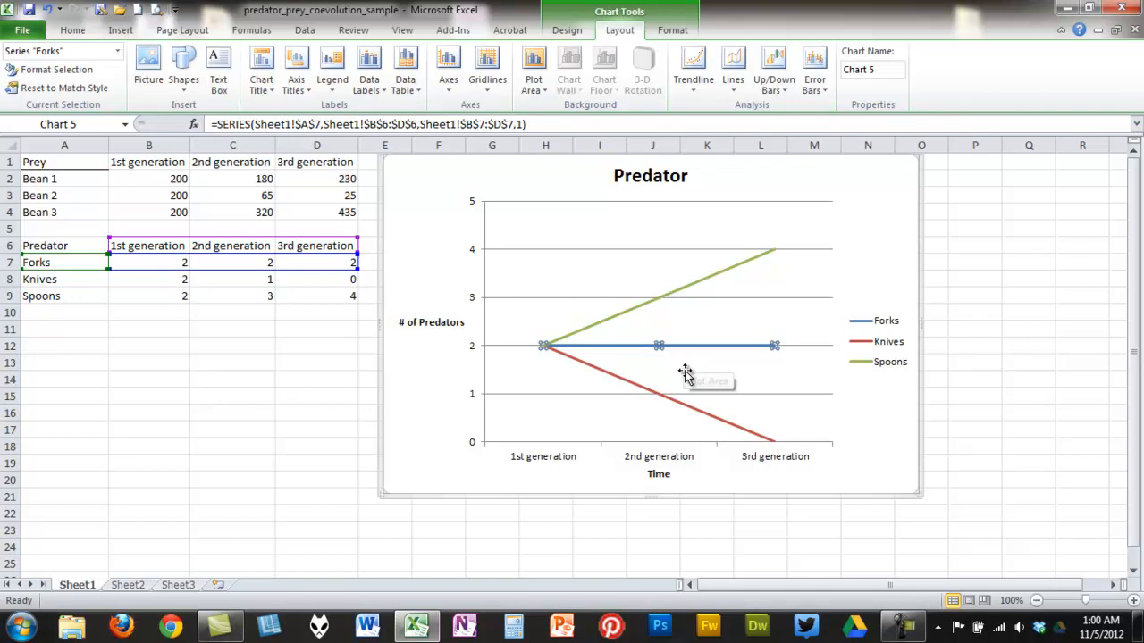
pyautogui.click(675, 404)
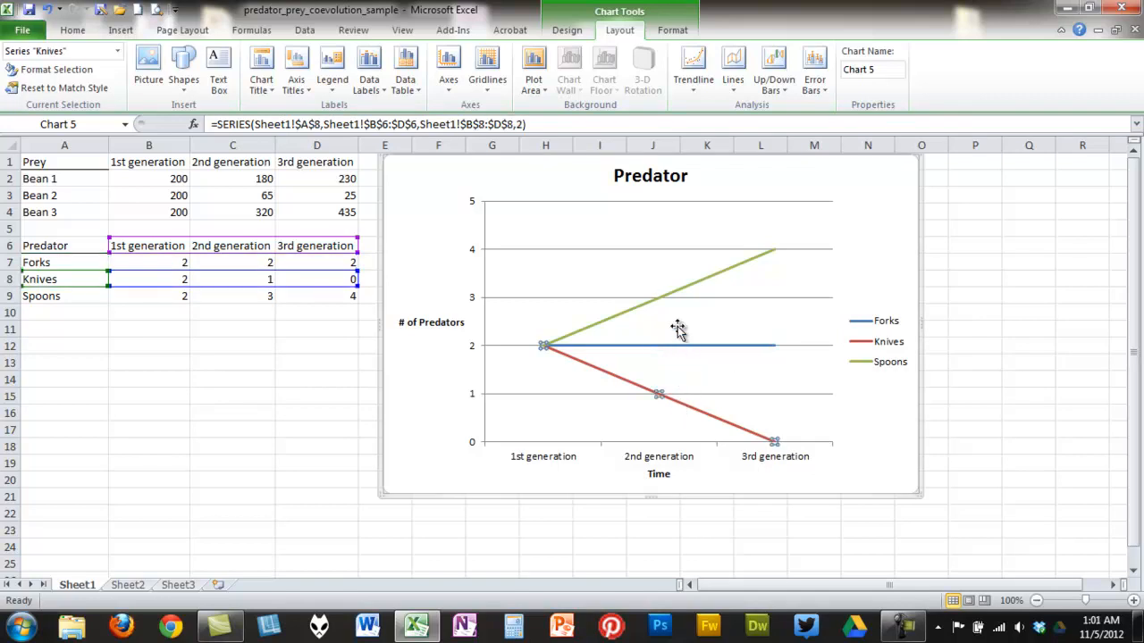
pyautogui.click(369, 74)
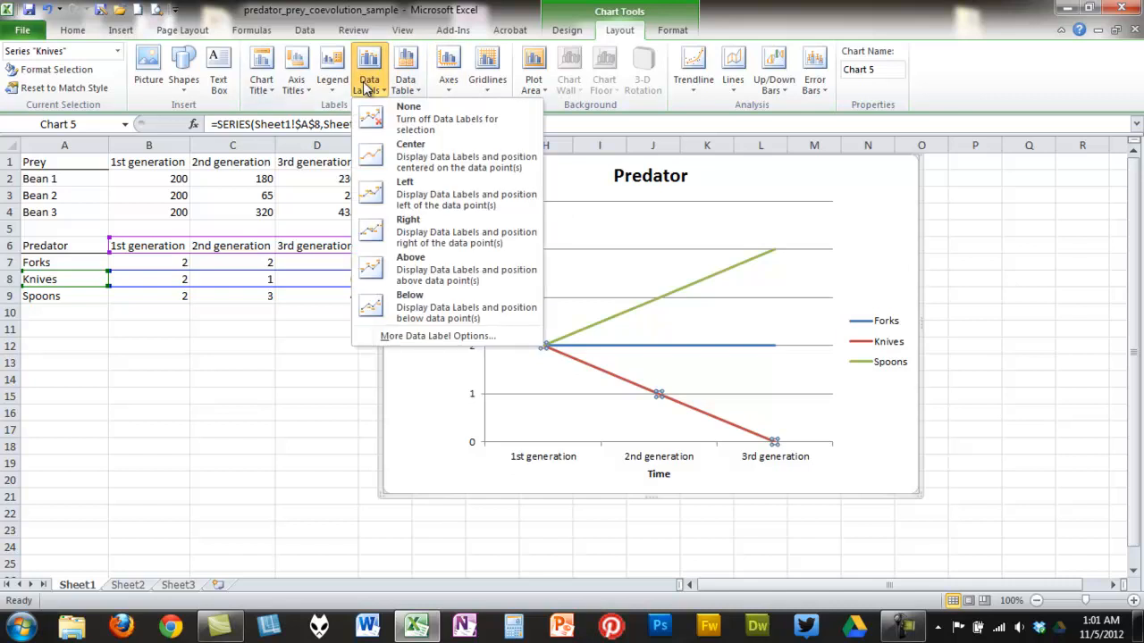
pyautogui.click(432, 281)
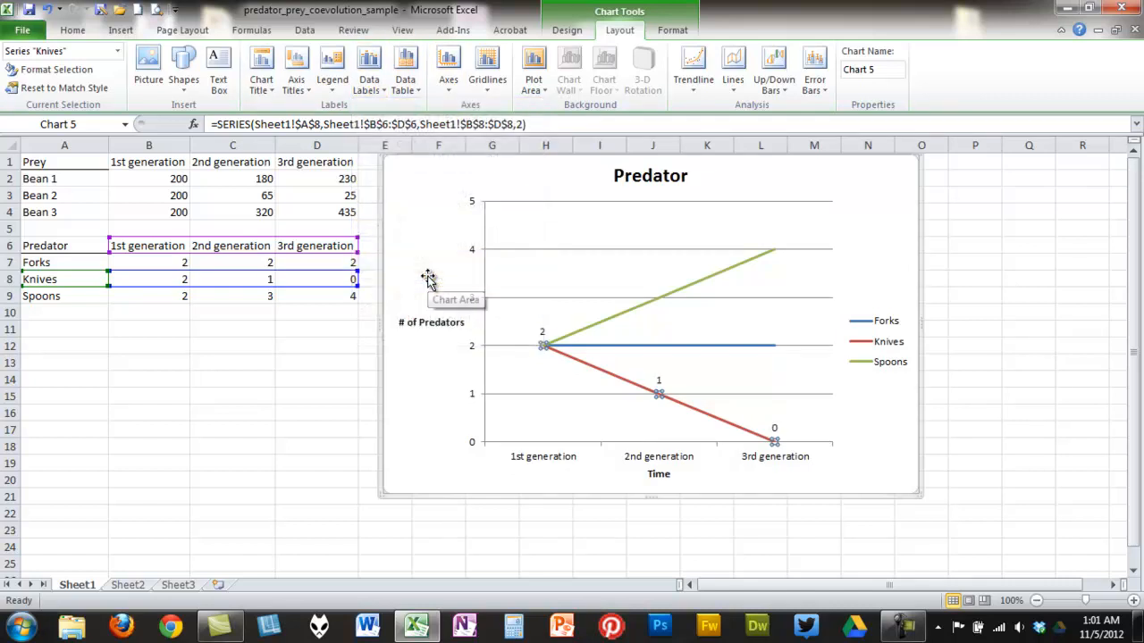
# - Show data labels above the data points of every series in the Predator chart
pyautogui.click(662, 347)
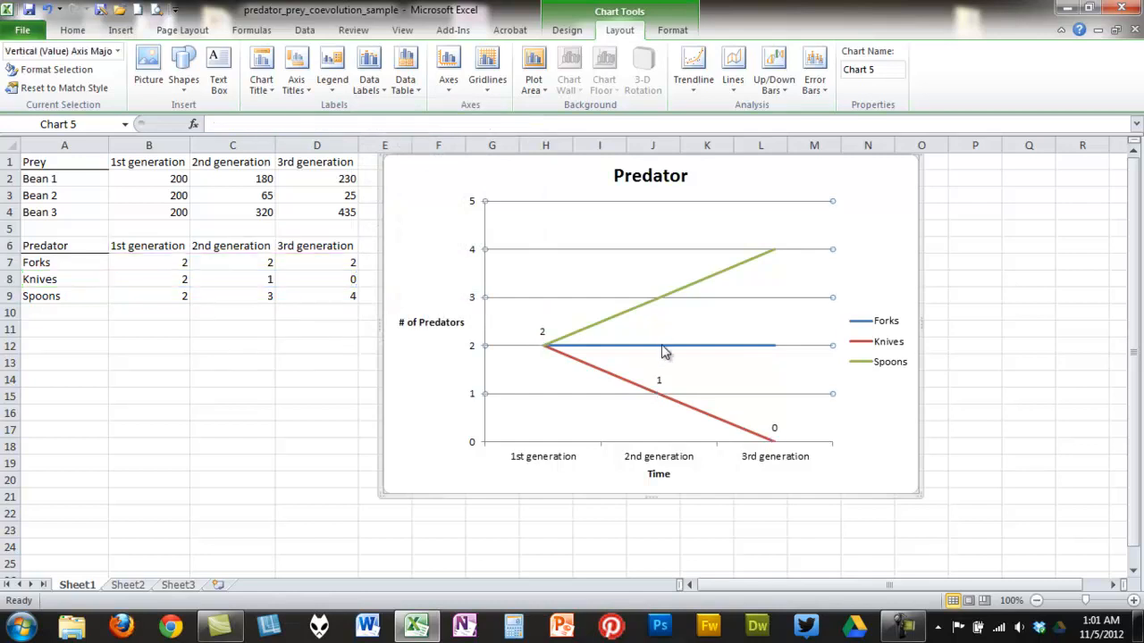
pyautogui.click(893, 269)
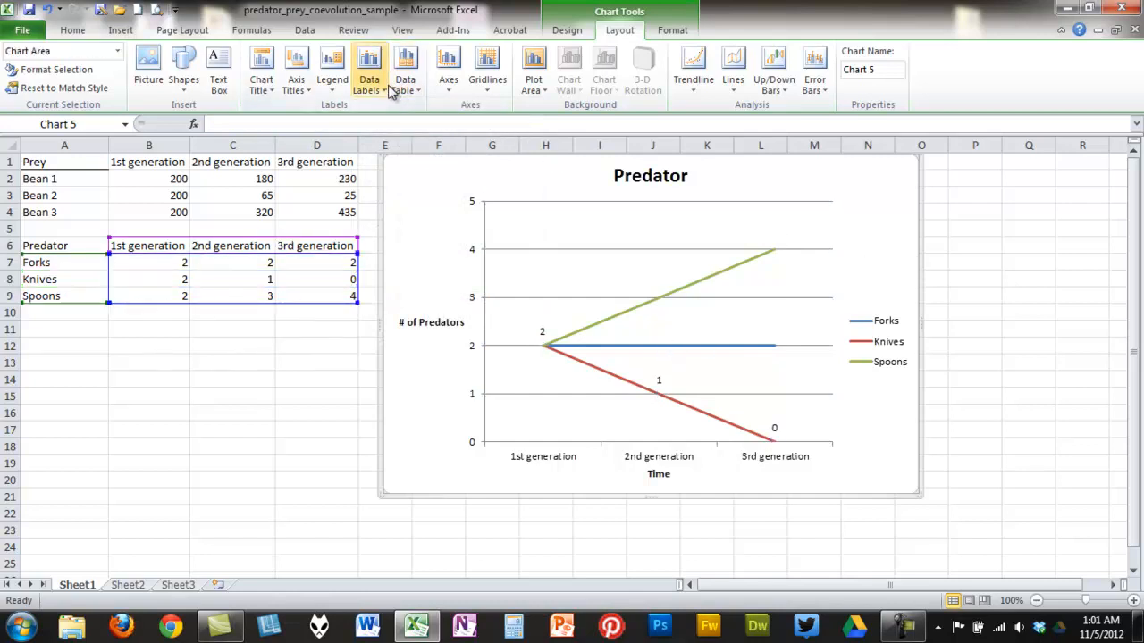
pyautogui.moveTo(713, 423)
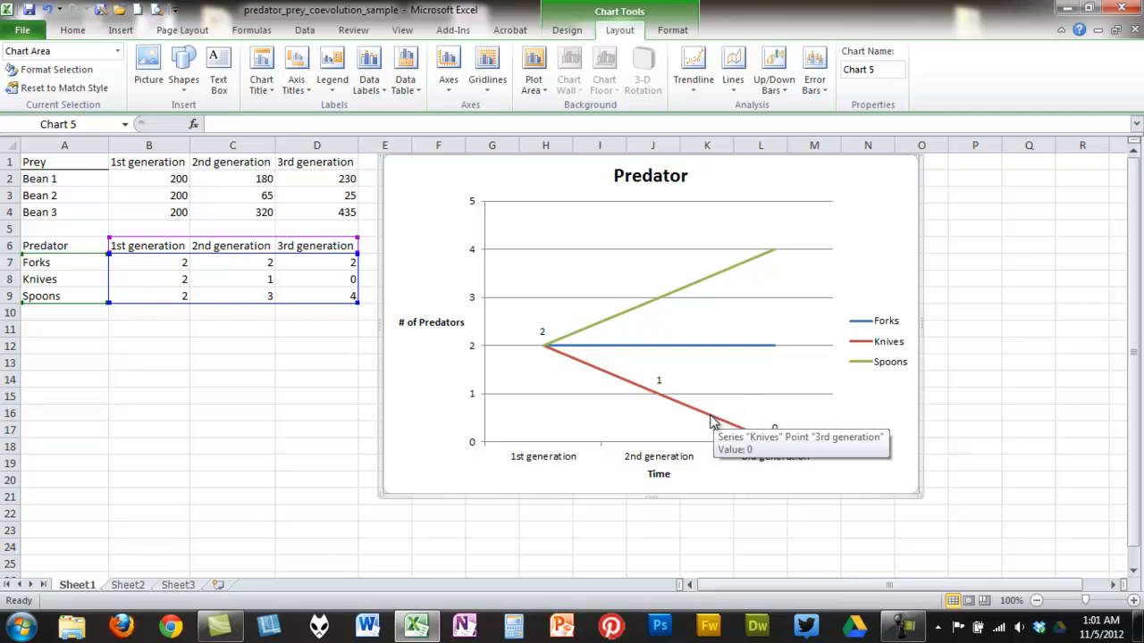
pyautogui.click(371, 80)
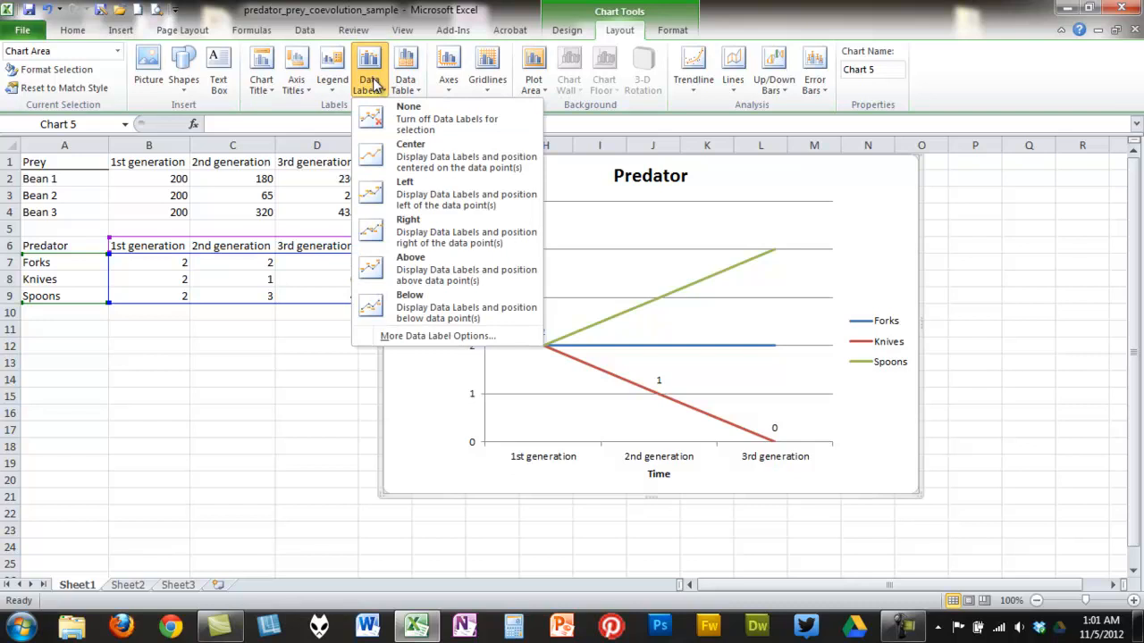
pyautogui.click(866, 232)
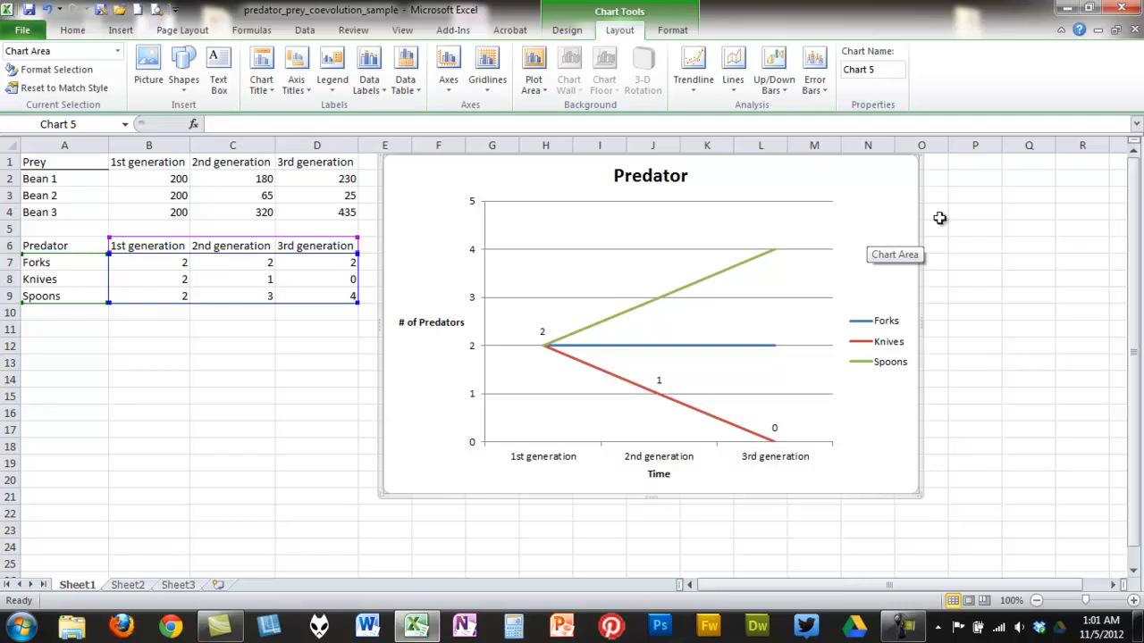
pyautogui.click(1031, 247)
pyautogui.click(898, 264)
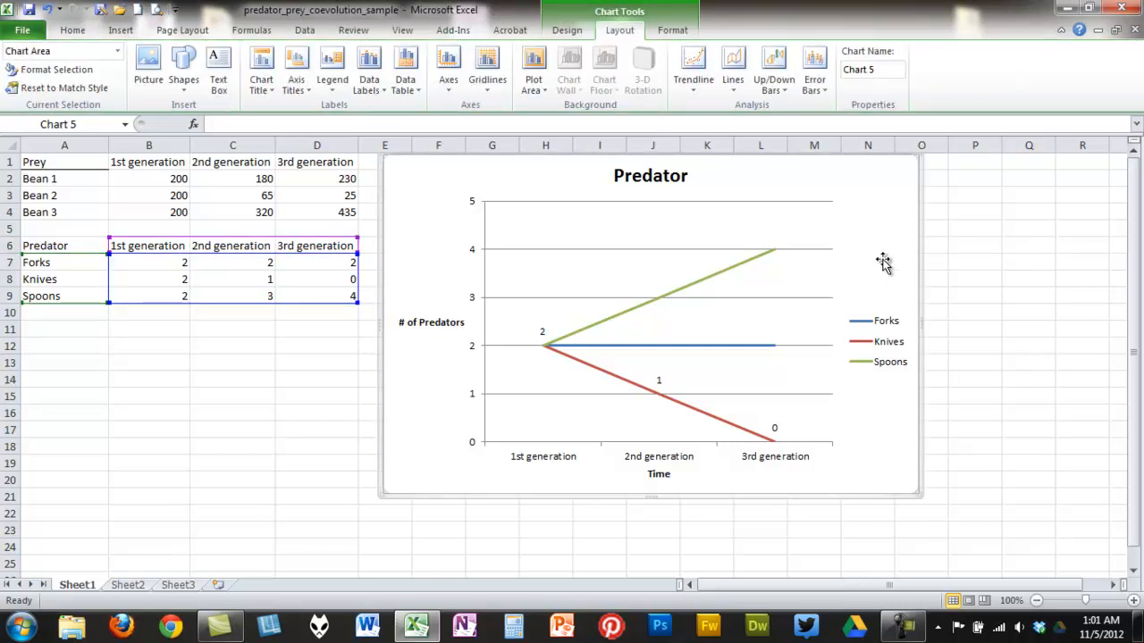
pyautogui.click(373, 88)
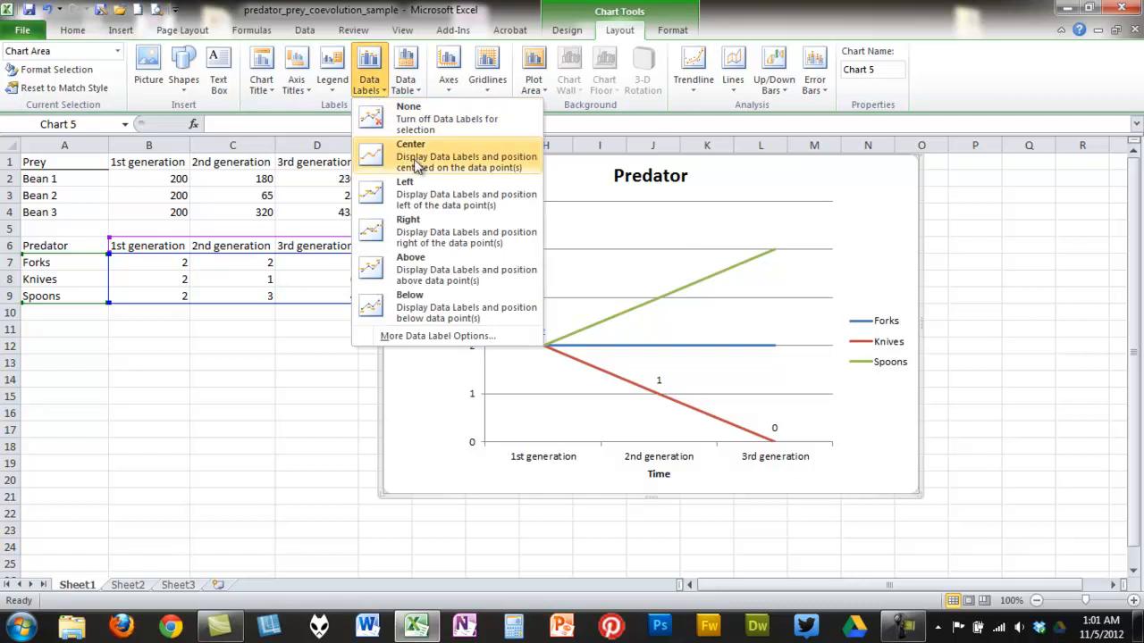
pyautogui.click(456, 277)
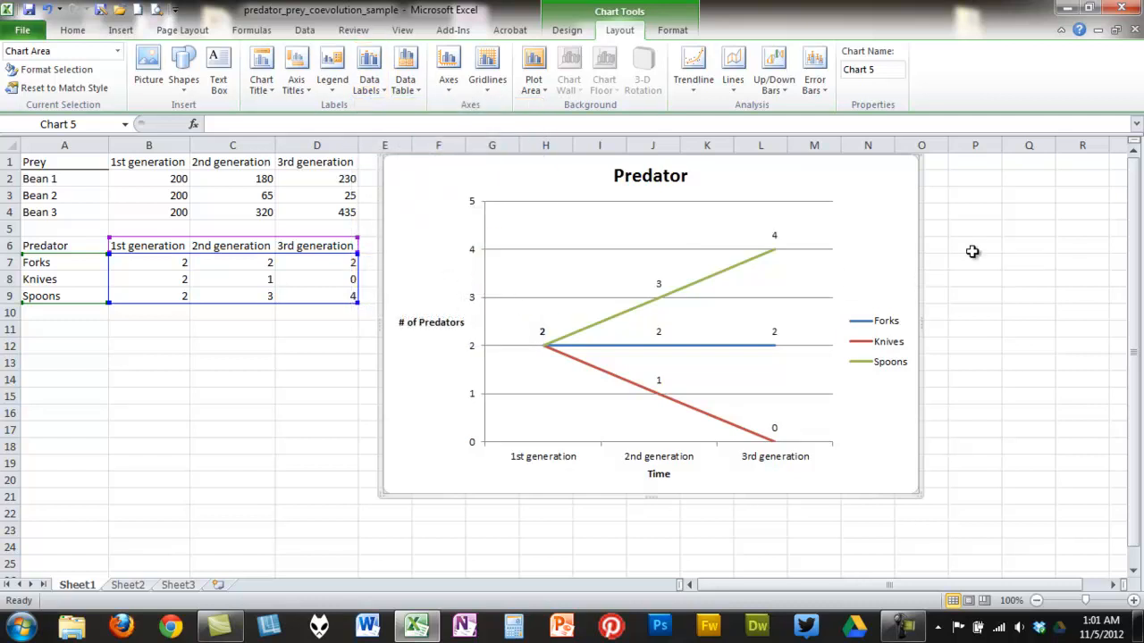
pyautogui.click(837, 531)
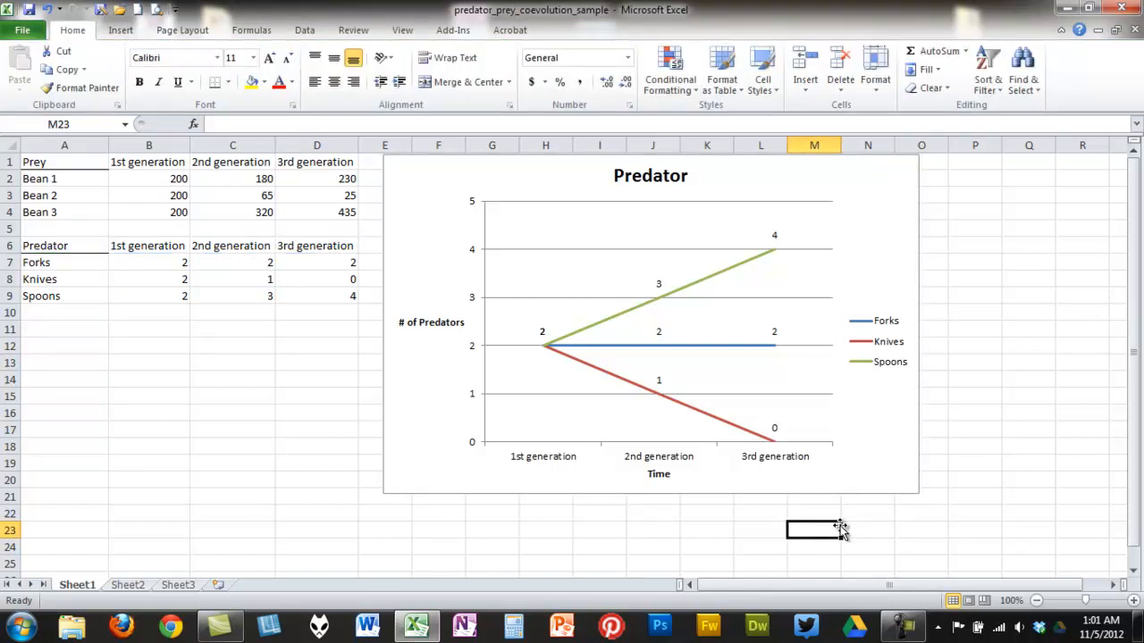